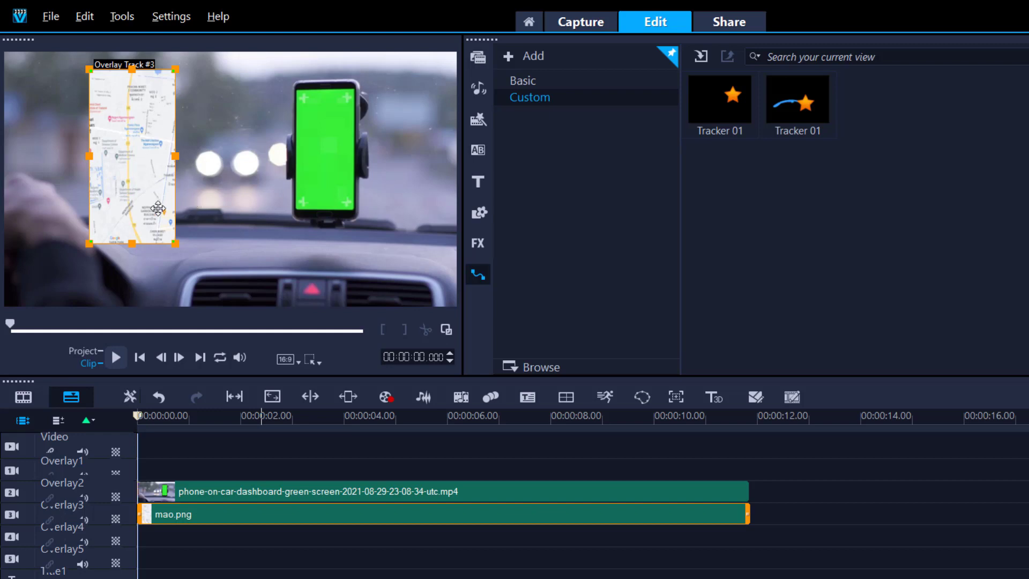
# - Drop the map onto the phone, key out the phone's green with Chroma Key, and stack mao.png above it
pyautogui.moveTo(139, 187); pyautogui.dragTo(336, 186)
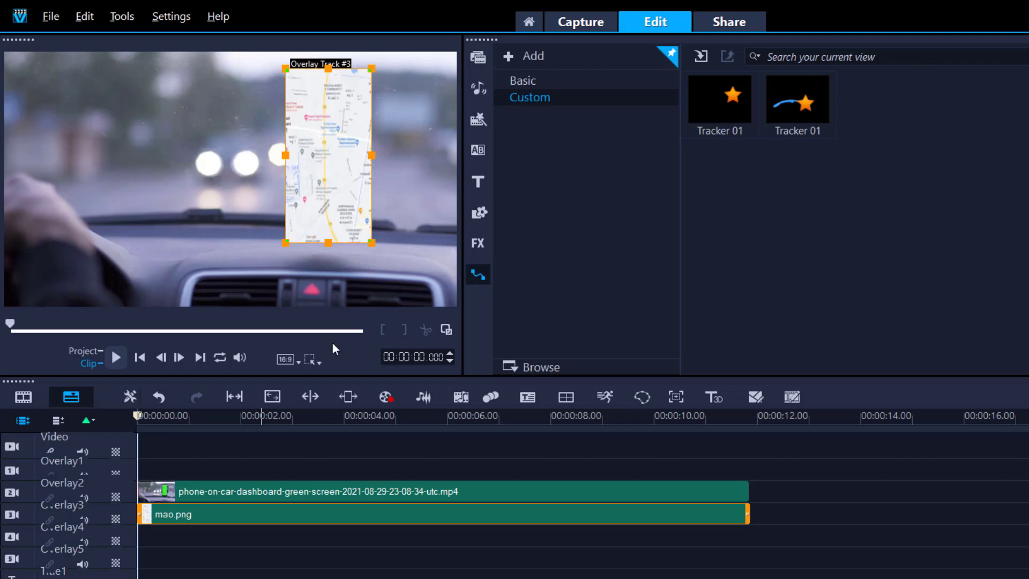
pyautogui.click(363, 490)
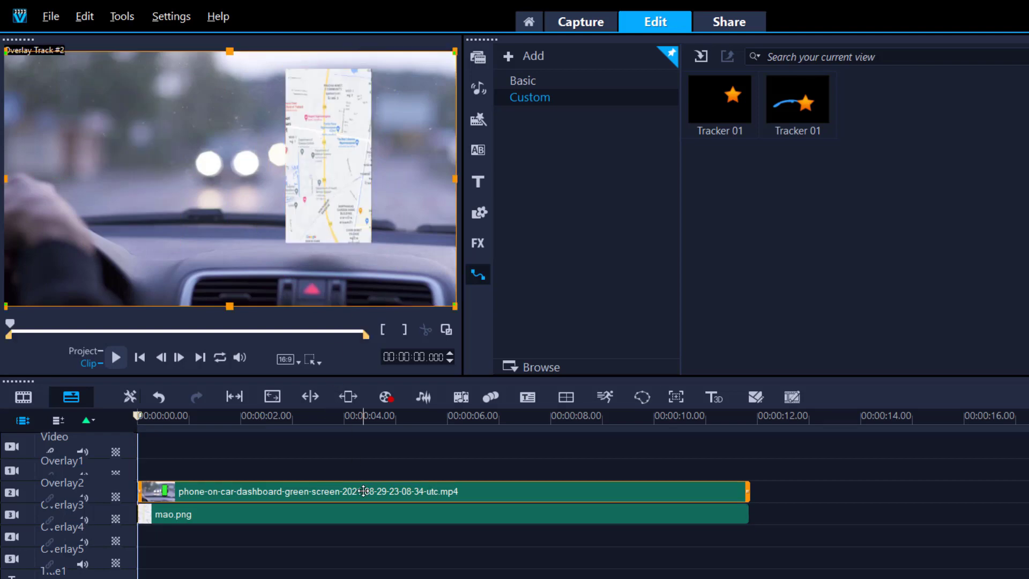
pyautogui.doubleClick(363, 491)
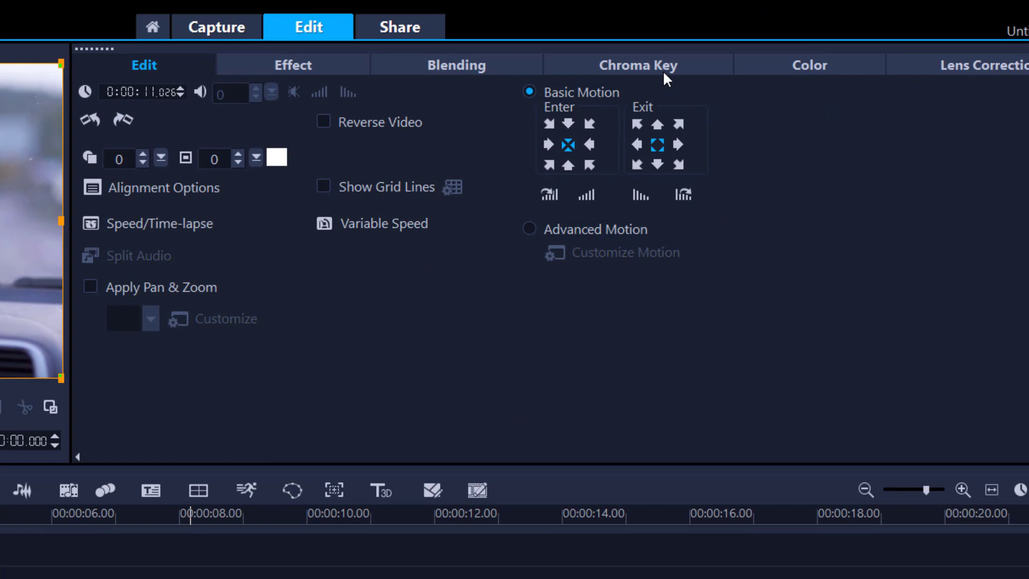
pyautogui.click(645, 65)
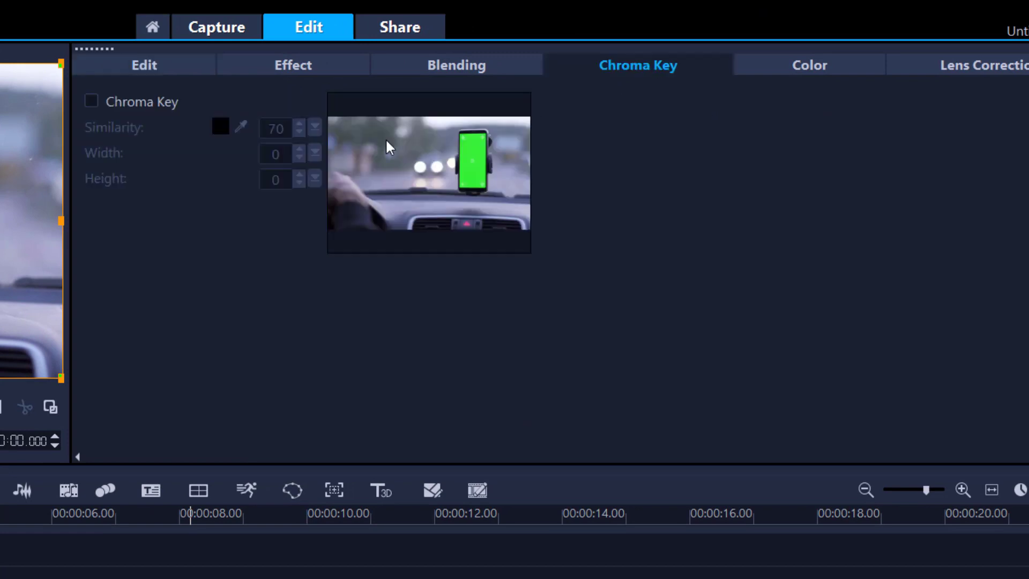
pyautogui.click(91, 102)
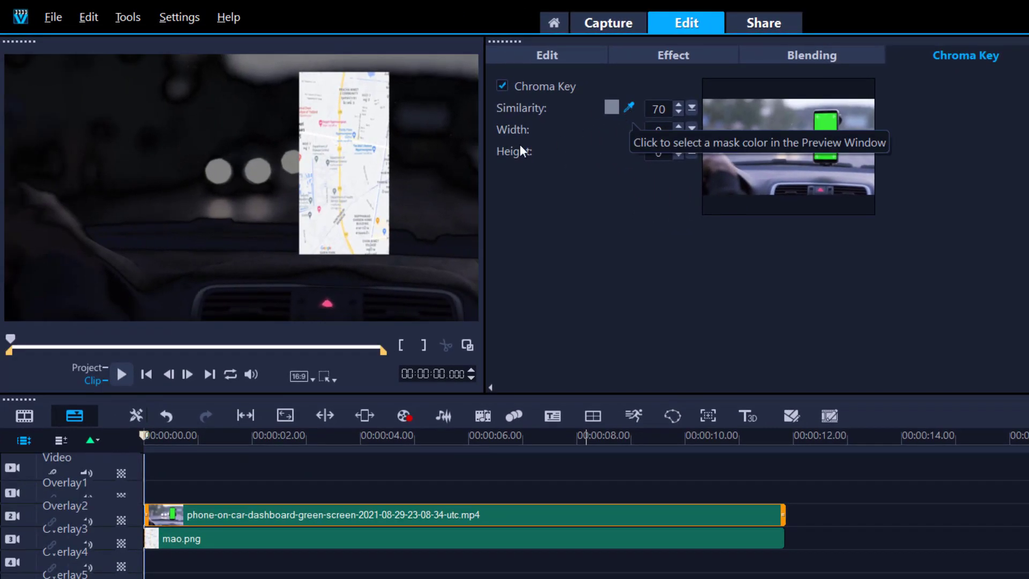
pyautogui.click(836, 132)
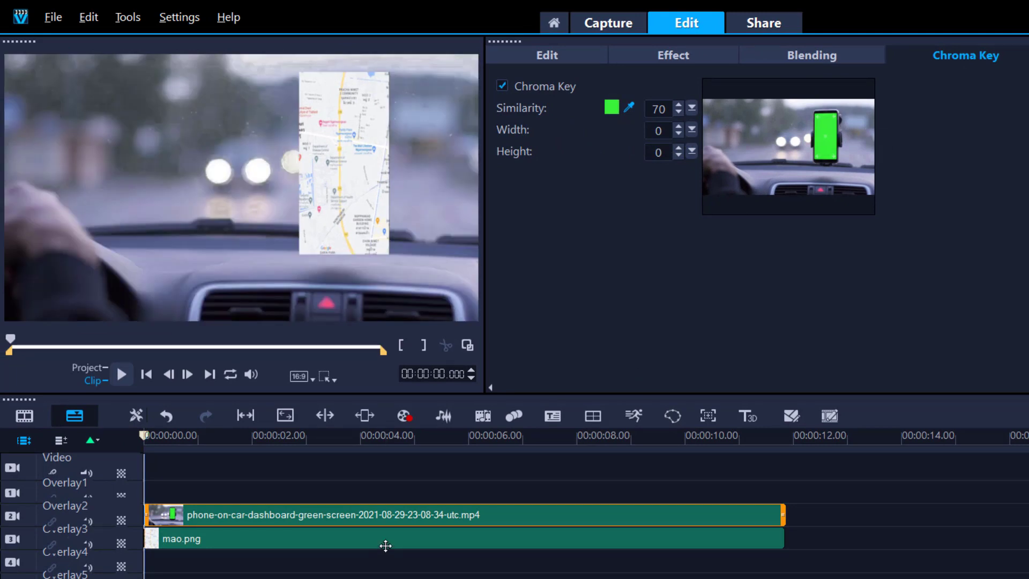
pyautogui.moveTo(383, 545); pyautogui.dragTo(357, 482)
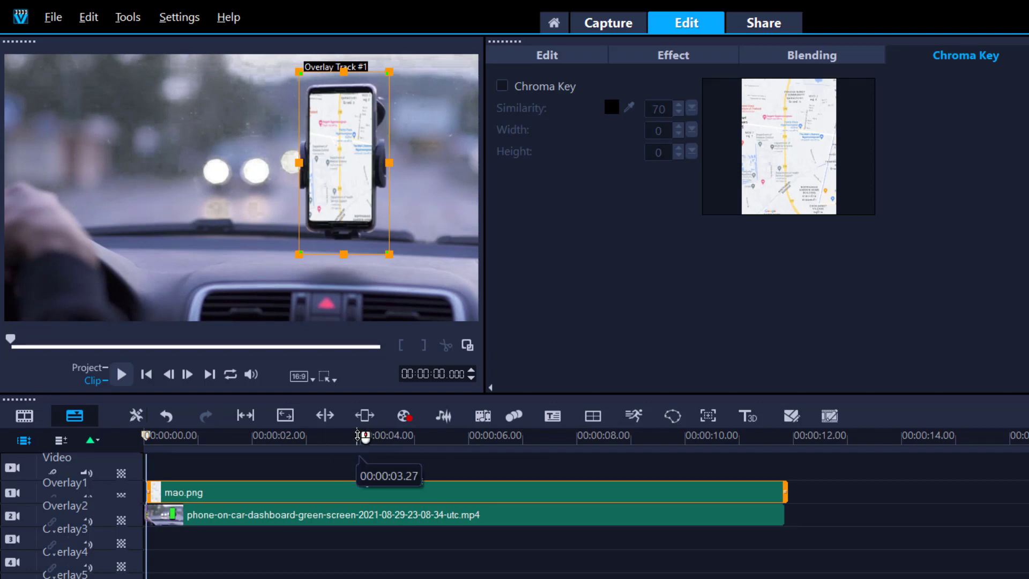
# - Scrub the playhead back to about 1 second
pyautogui.moveTo(357, 435); pyautogui.dragTo(503, 432)
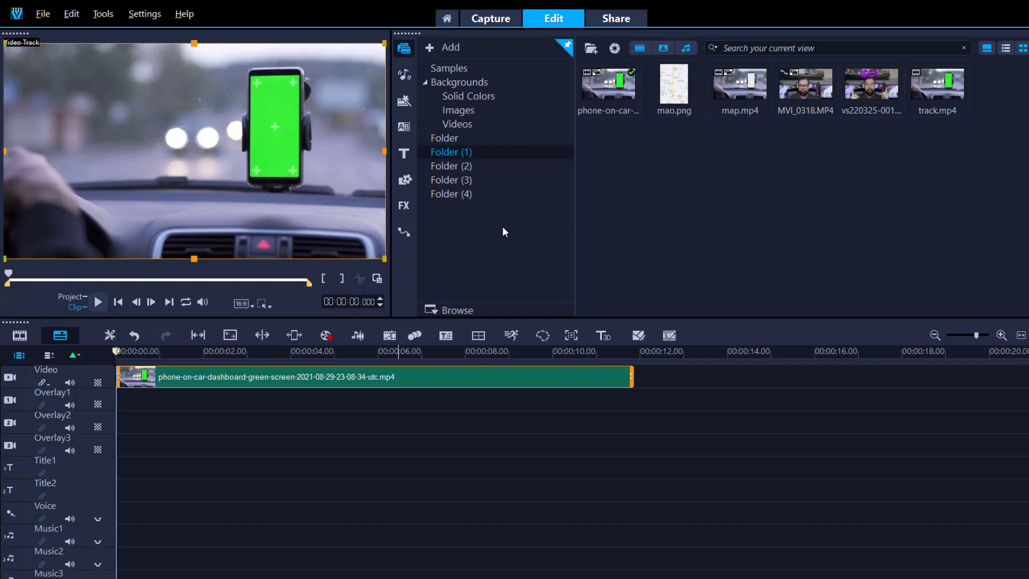
# - Make Tracker 01 a four-point tracker and place points on the phone's top corners
pyautogui.click(421, 333)
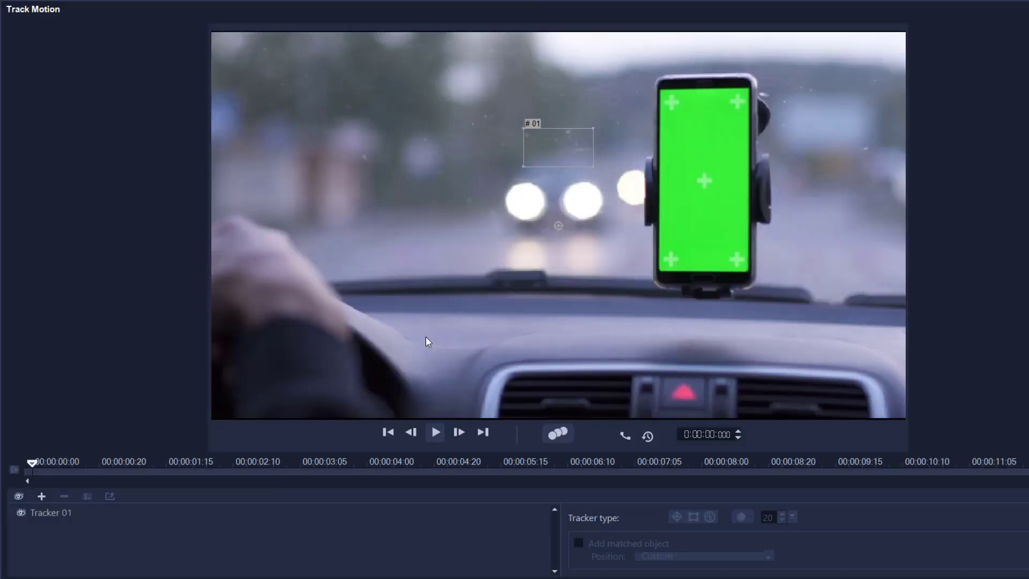
pyautogui.click(61, 515)
pyautogui.click(710, 516)
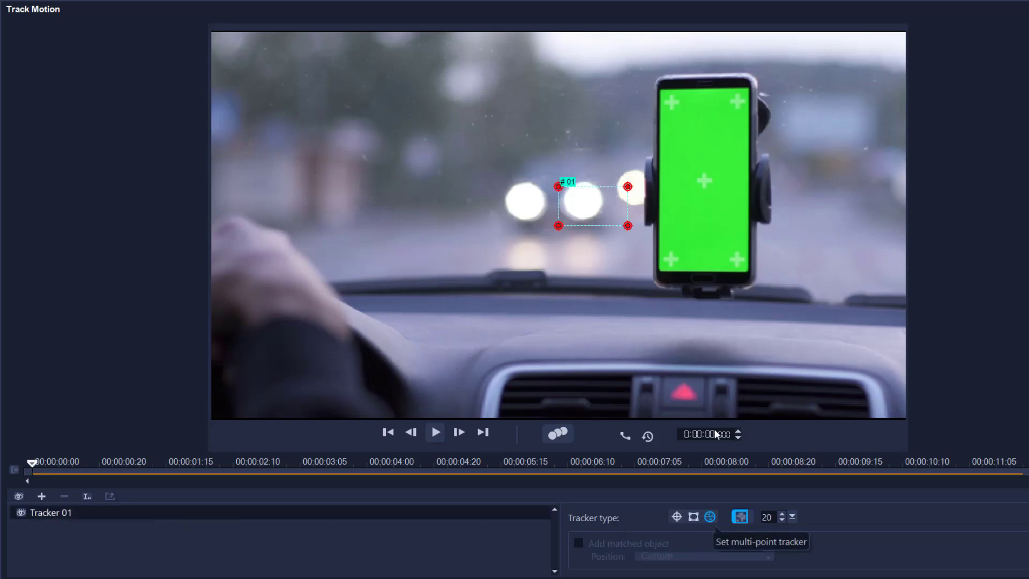
pyautogui.moveTo(627, 186)
pyautogui.mouseDown()
pyautogui.moveTo(688, 154)
pyautogui.moveTo(591, 176)
pyautogui.moveTo(632, 186)
pyautogui.mouseUp()
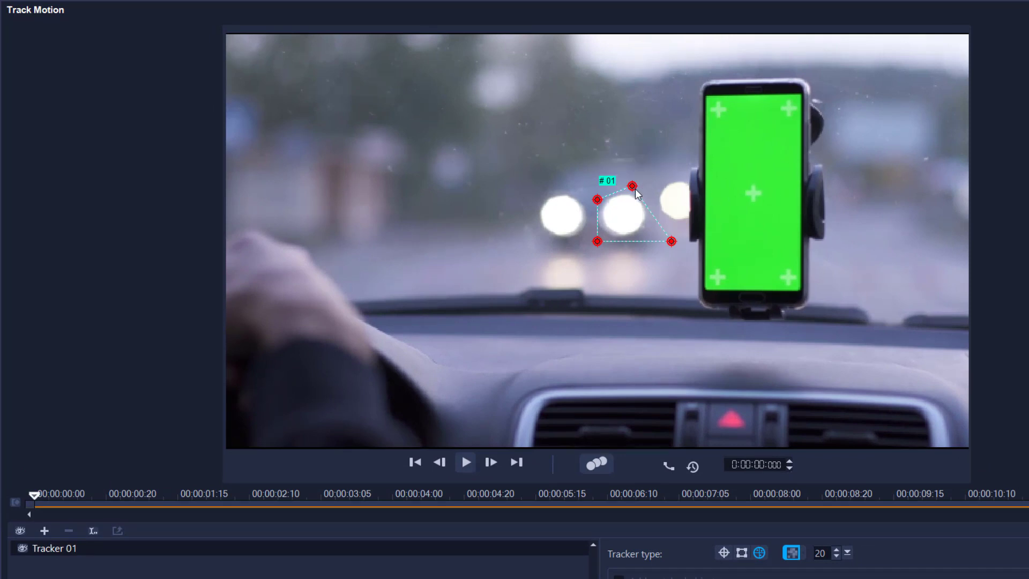
pyautogui.moveTo(632, 186); pyautogui.dragTo(789, 107)
pyautogui.moveTo(597, 200); pyautogui.dragTo(717, 108)
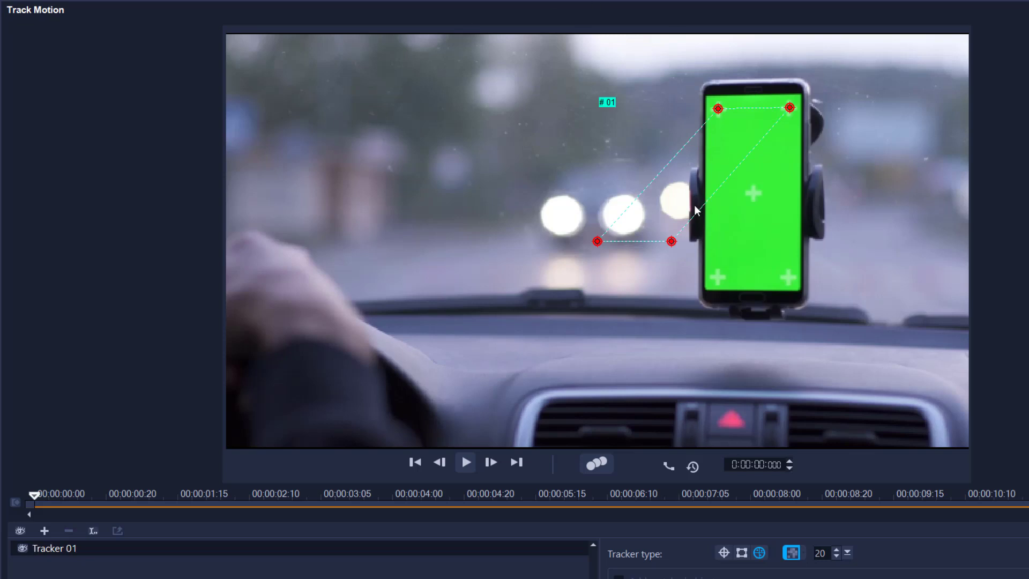
# - Switch to a single-point tracker with the search area off, pinned on the phone's centre cross
pyautogui.click(722, 552)
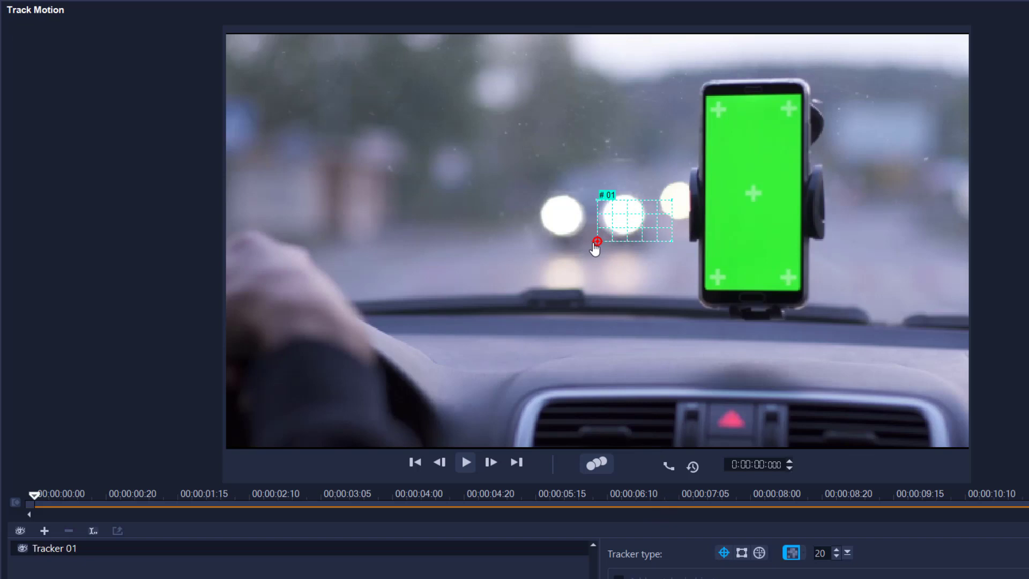
pyautogui.click(798, 555)
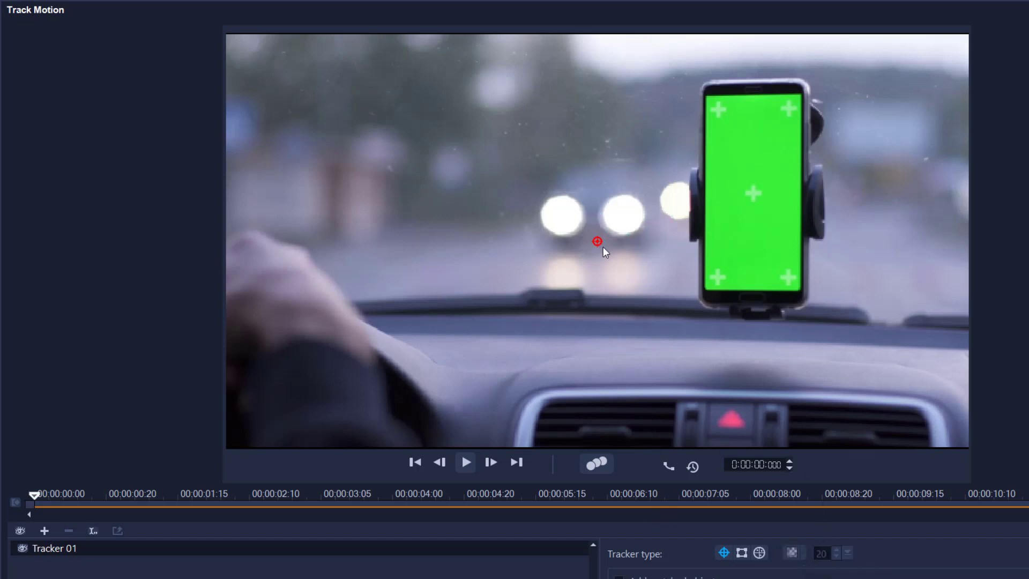
pyautogui.moveTo(596, 241); pyautogui.dragTo(750, 192)
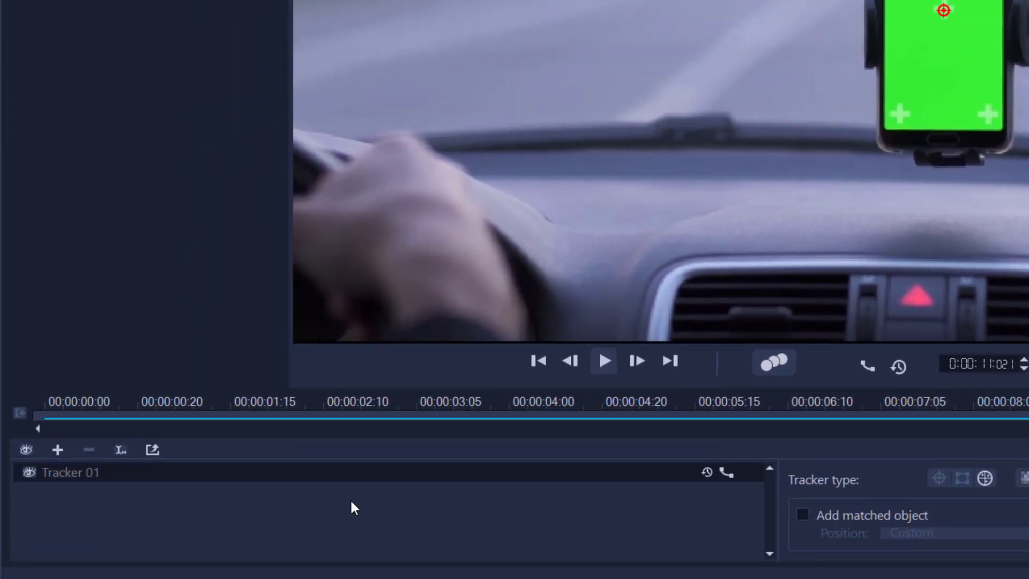
# - Export Tracker 01's path to the Path Library's Custom folder and close Track Motion
pyautogui.click(158, 450)
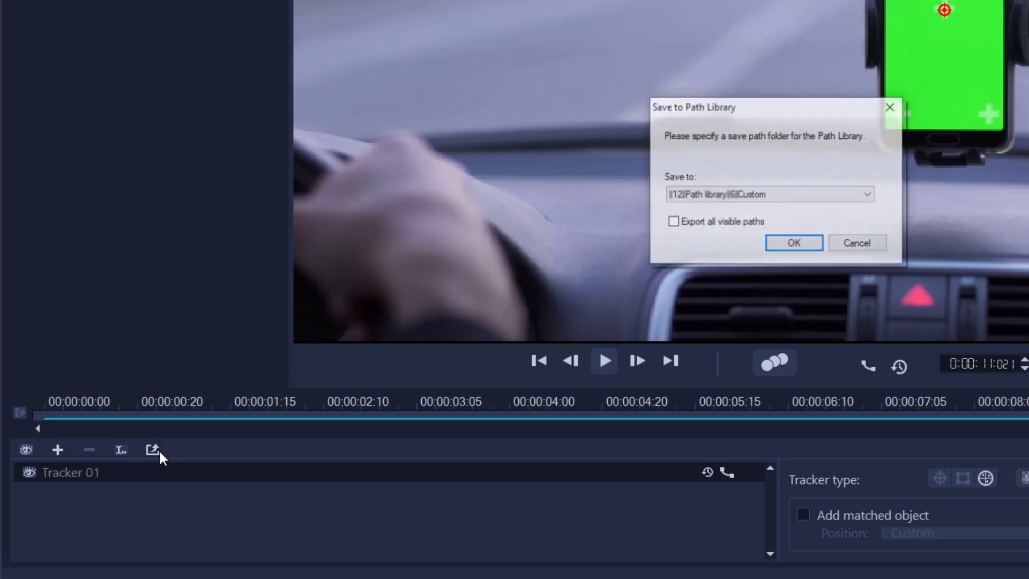
pyautogui.click(810, 249)
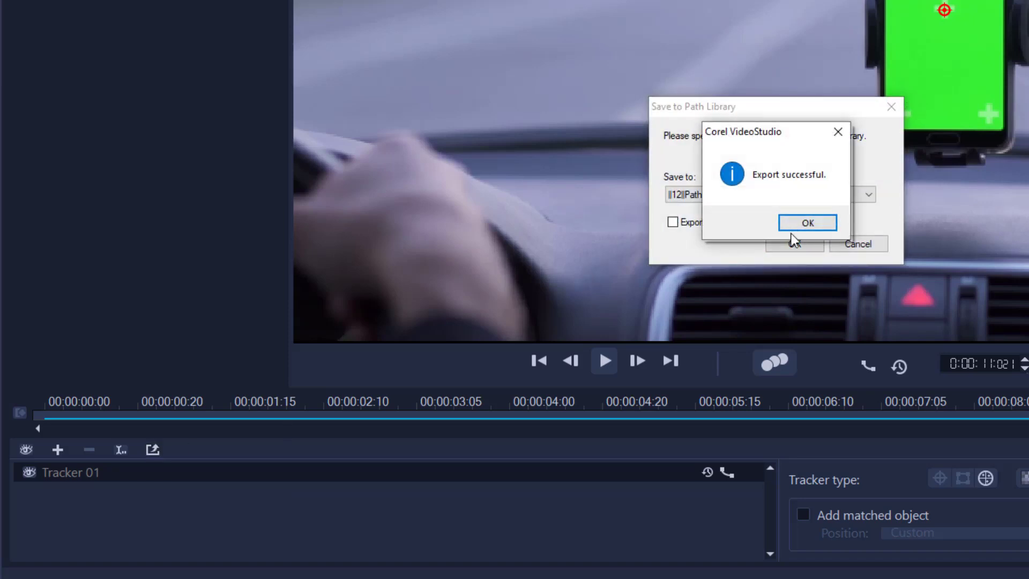
pyautogui.click(793, 227)
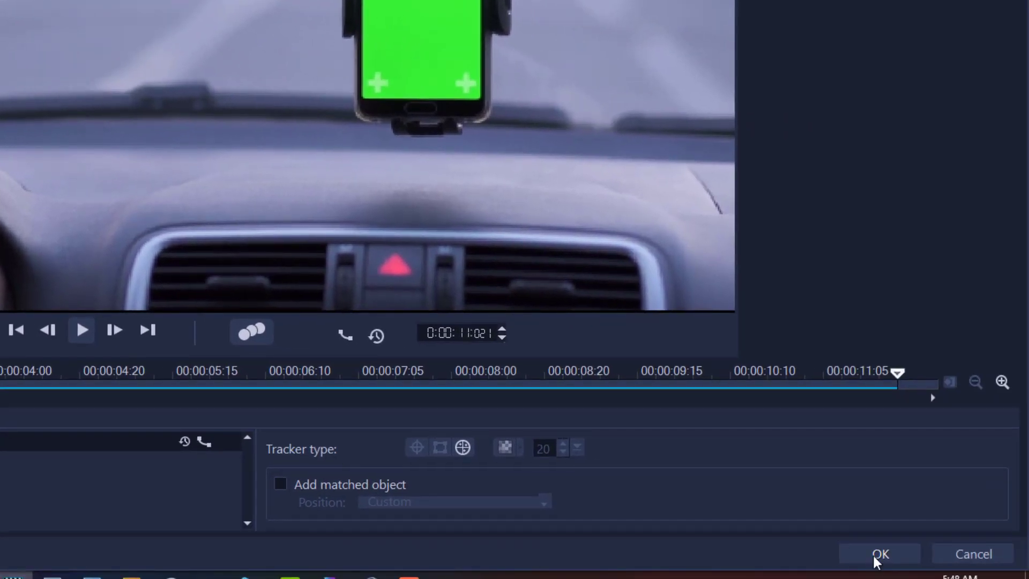
pyautogui.click(879, 554)
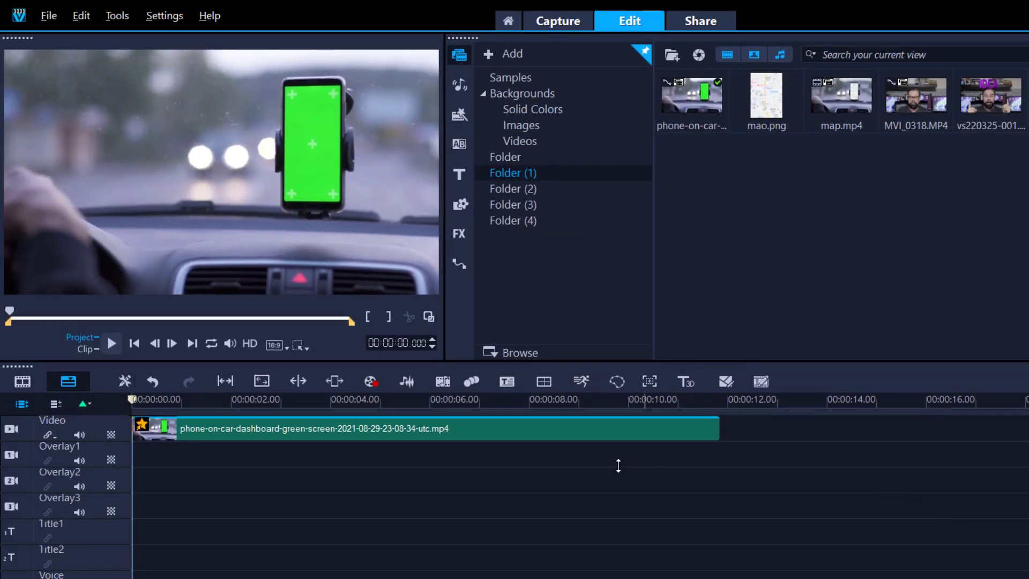
# - Move the phone clip to Overlay1 and place mao.png at the start of the Video track
pyautogui.moveTo(527, 433); pyautogui.dragTo(519, 467)
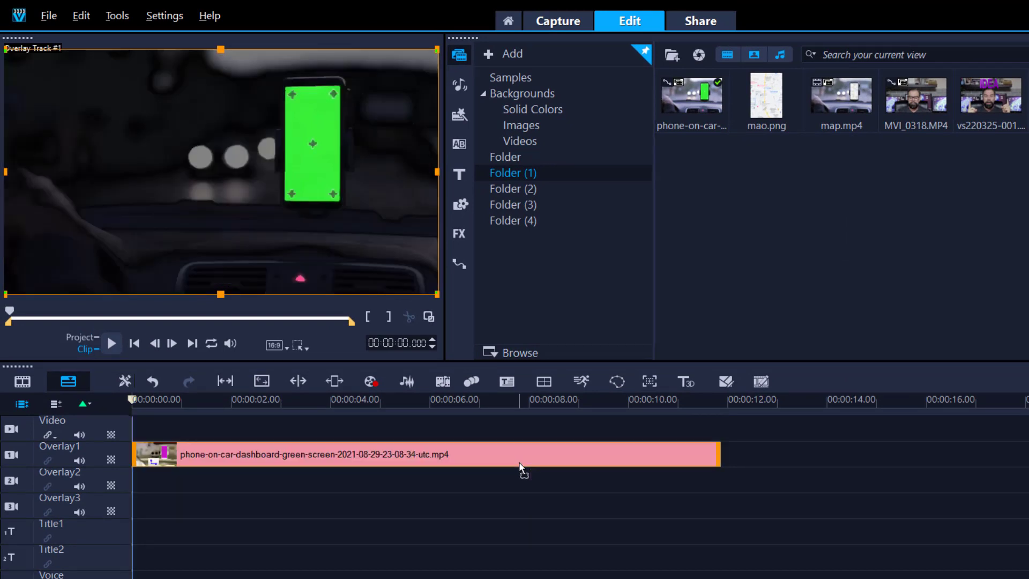
pyautogui.click(774, 111)
pyautogui.moveTo(774, 112); pyautogui.dragTo(719, 433)
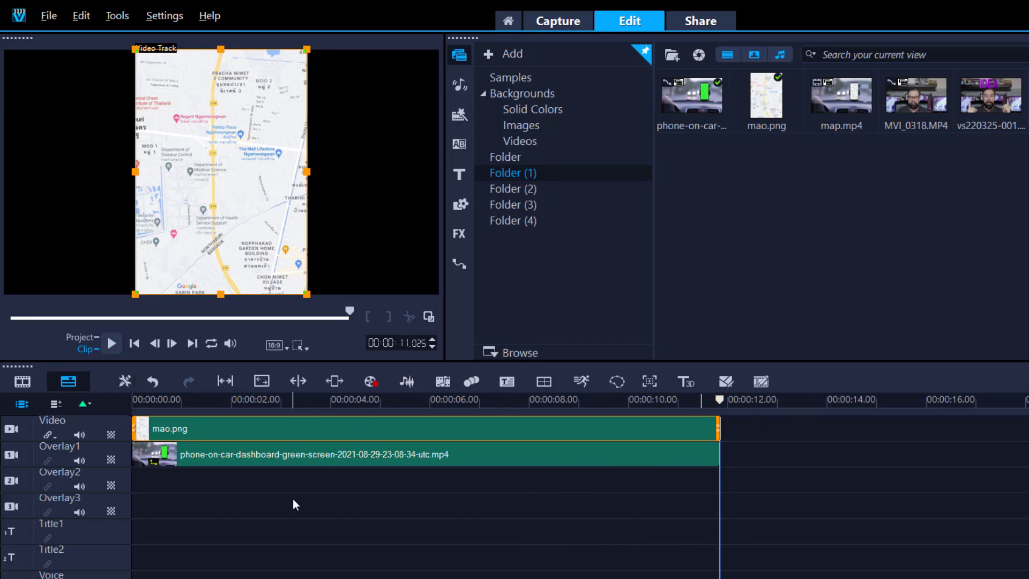
# - Enable Chroma Key on the phone clip with the phone's green as the key colour
pyautogui.click(312, 460)
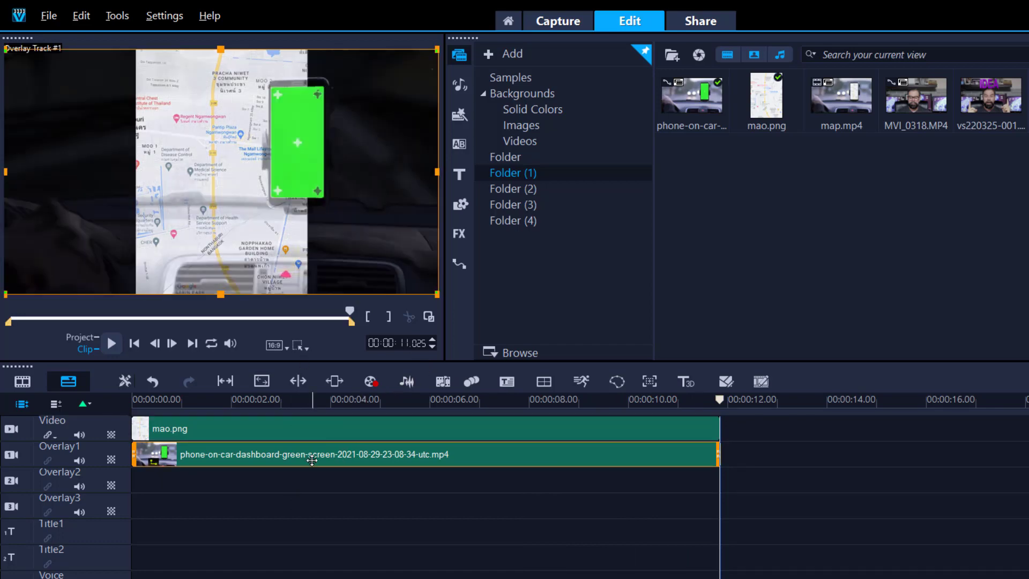
pyautogui.doubleClick(312, 459)
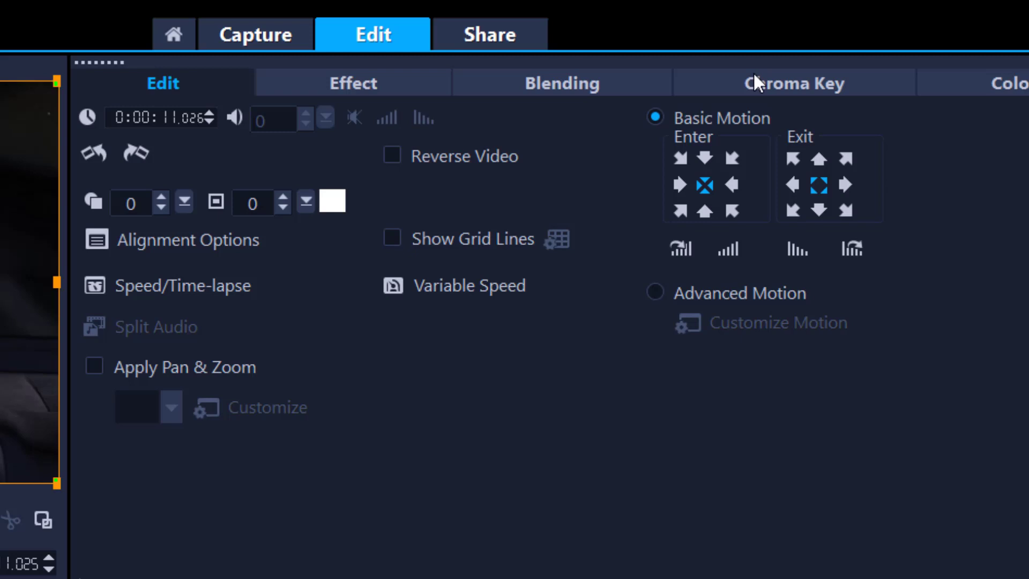
pyautogui.click(861, 48)
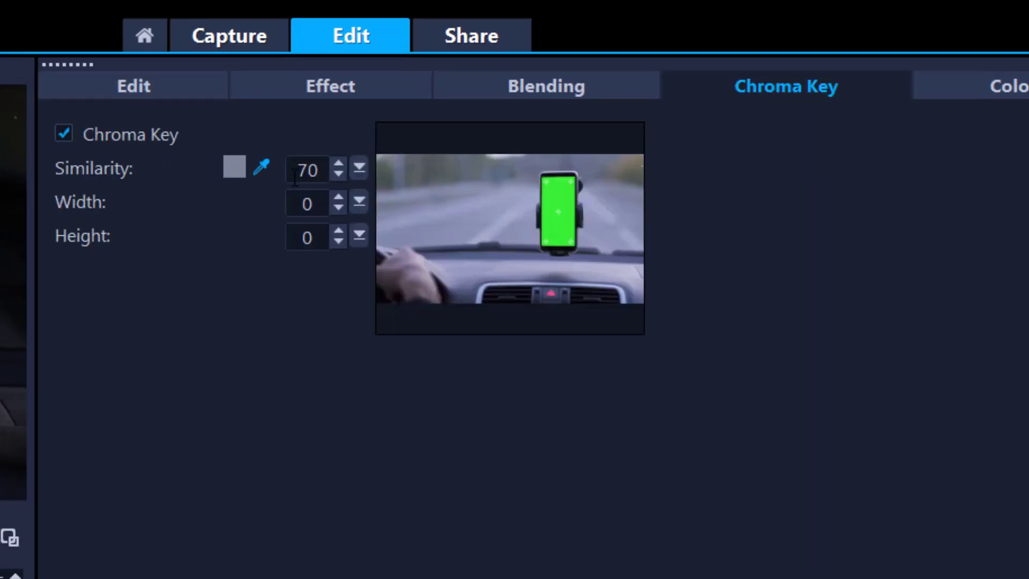
pyautogui.click(262, 169)
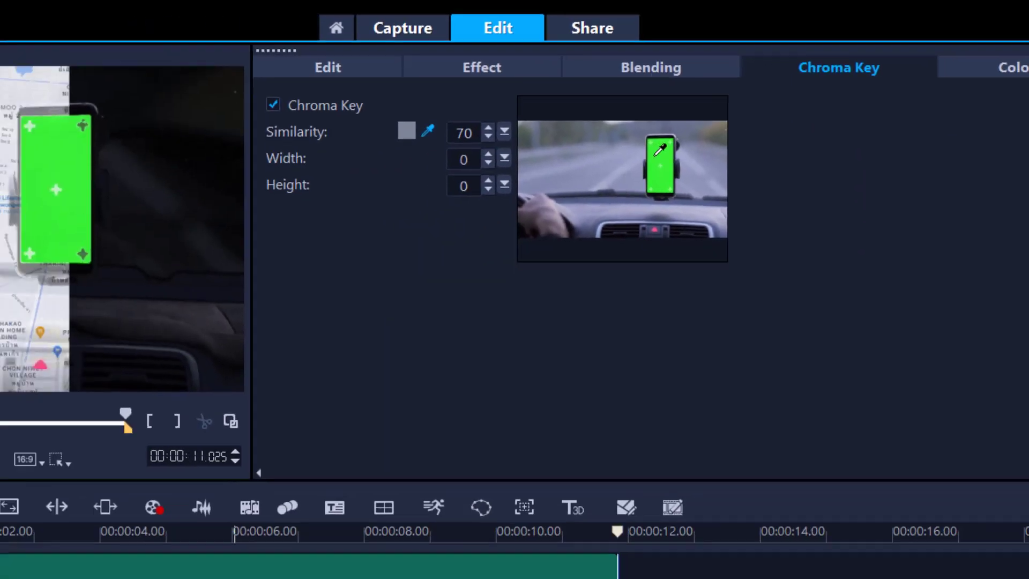
pyautogui.click(659, 150)
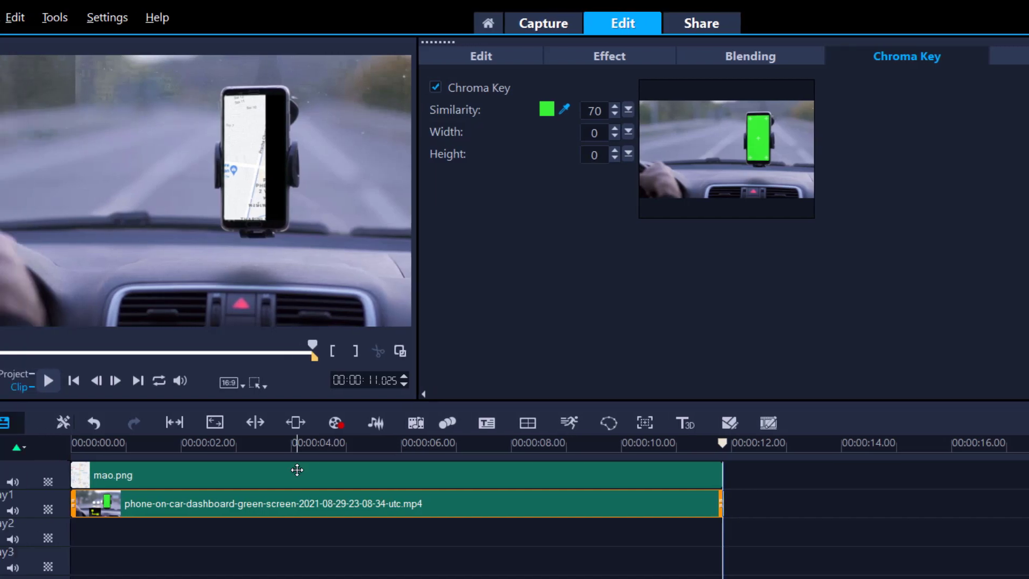
# - Shrink the mao.png map and shift it up and right in the frame
pyautogui.click(256, 469)
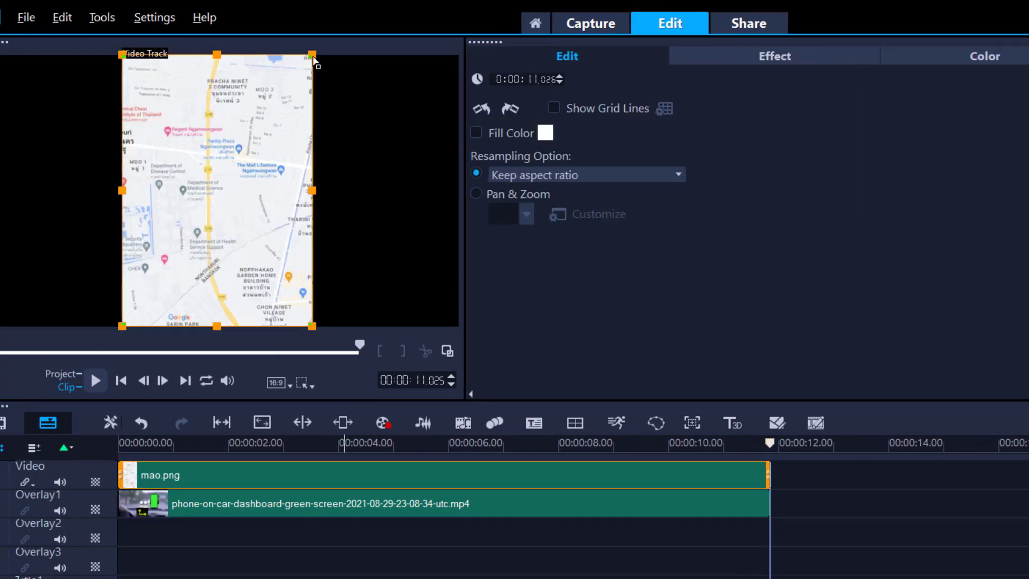
pyautogui.moveTo(313, 55); pyautogui.dragTo(236, 167)
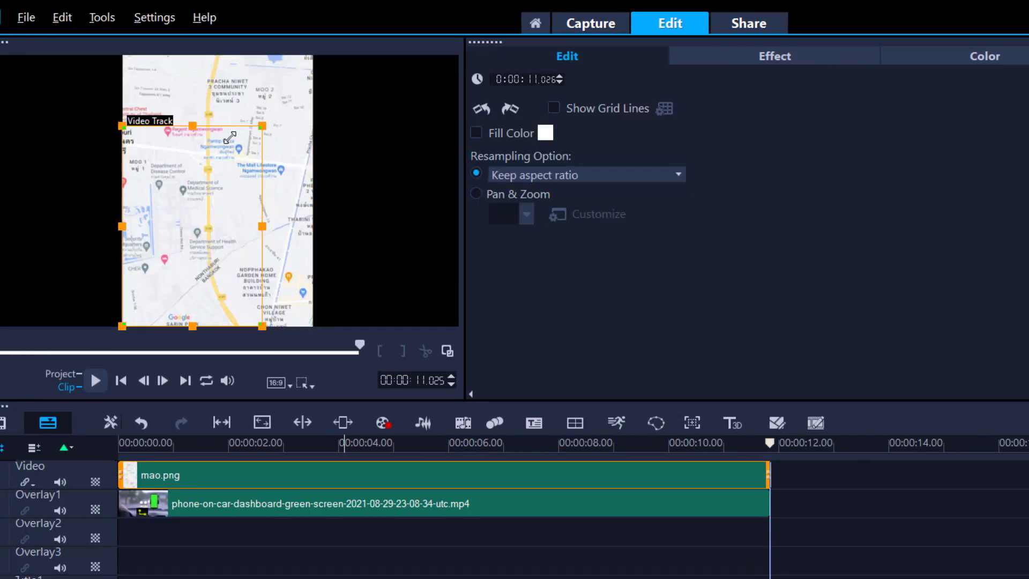
pyautogui.moveTo(180, 240); pyautogui.dragTo(294, 184)
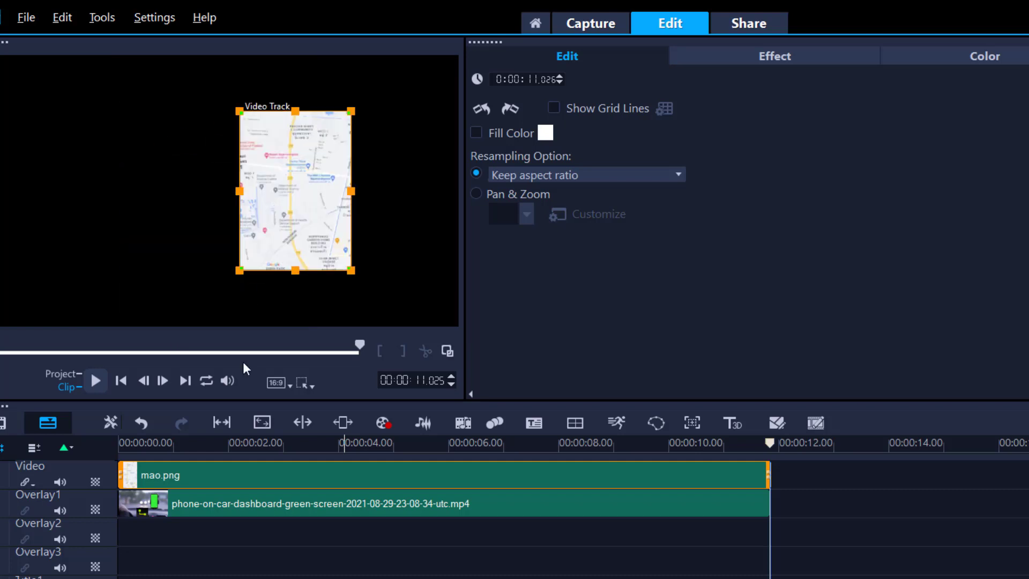
# - Narrow the map to fit the phone screen and drop it onto the Video track below the phone
pyautogui.moveTo(322, 481); pyautogui.dragTo(320, 534)
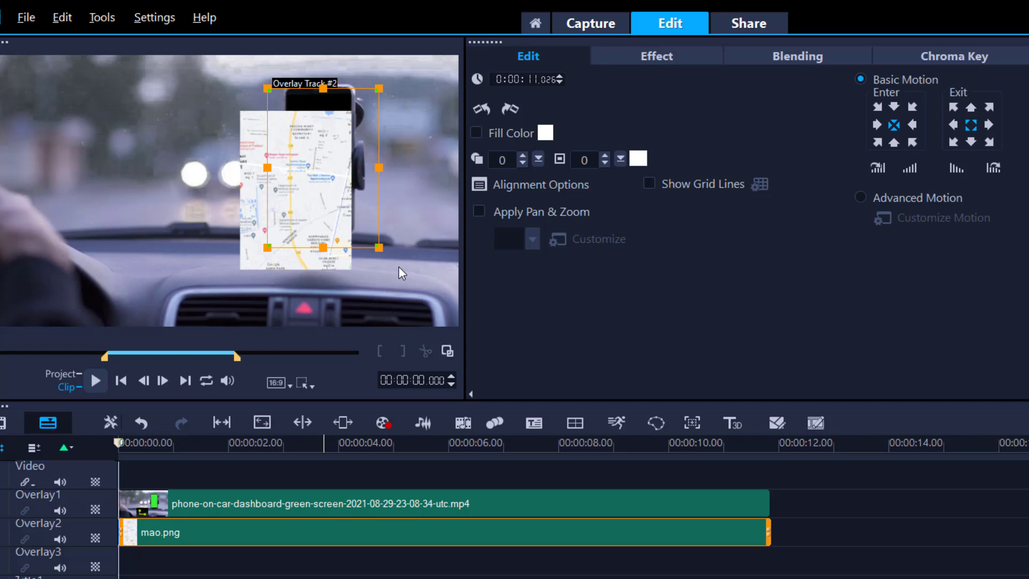
pyautogui.moveTo(378, 249); pyautogui.dragTo(314, 229)
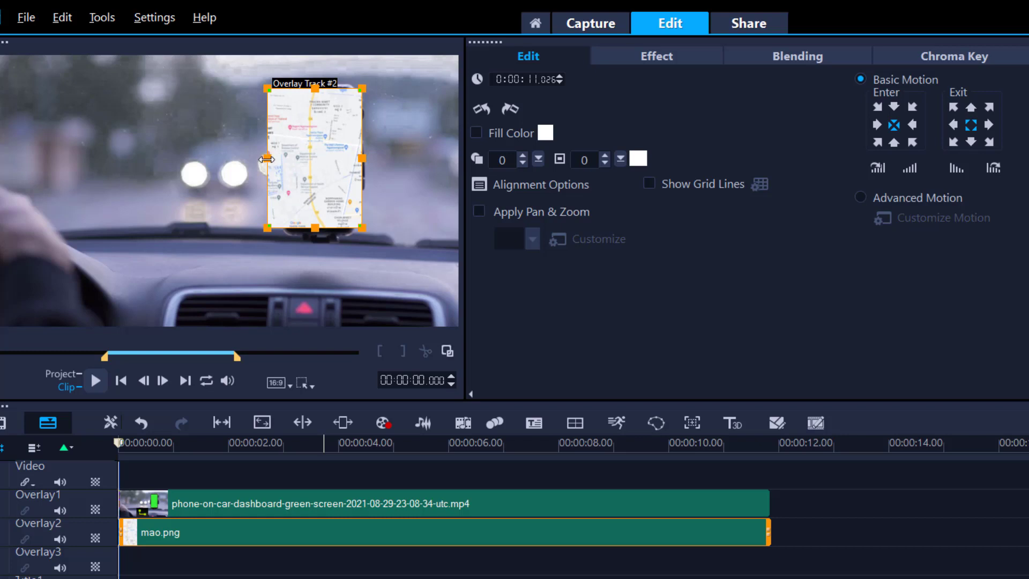
pyautogui.moveTo(268, 158); pyautogui.dragTo(279, 158)
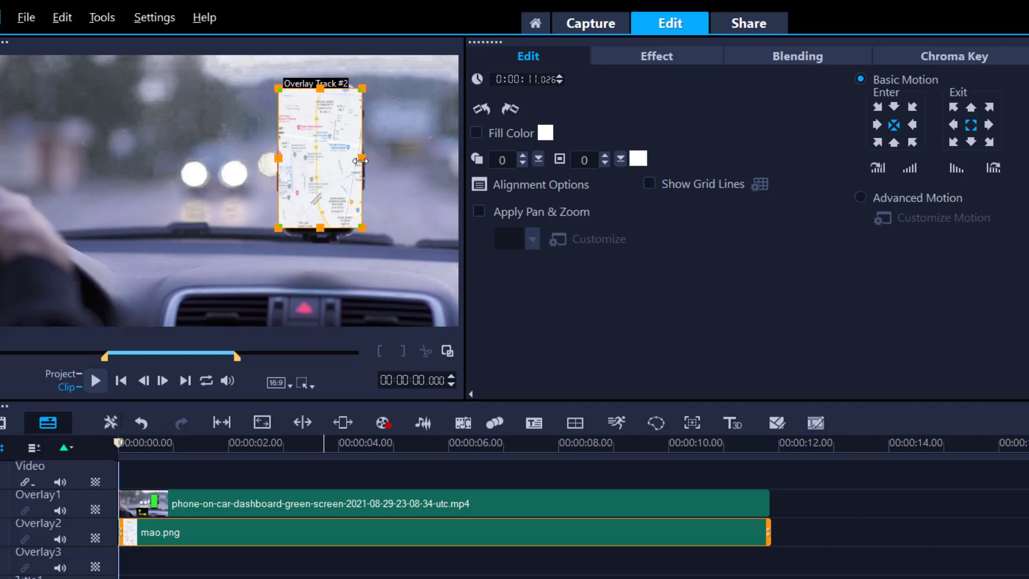
pyautogui.moveTo(378, 530); pyautogui.dragTo(387, 471)
pyautogui.click(367, 506)
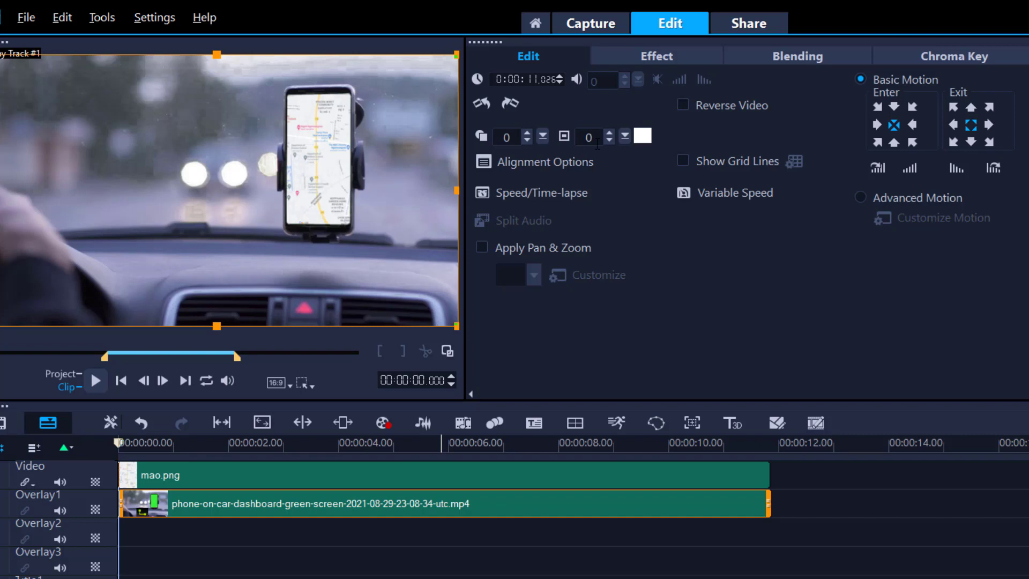
# - Apply the Custom Tracker 01 motion path to mao.png and play back to check it
pyautogui.click(470, 394)
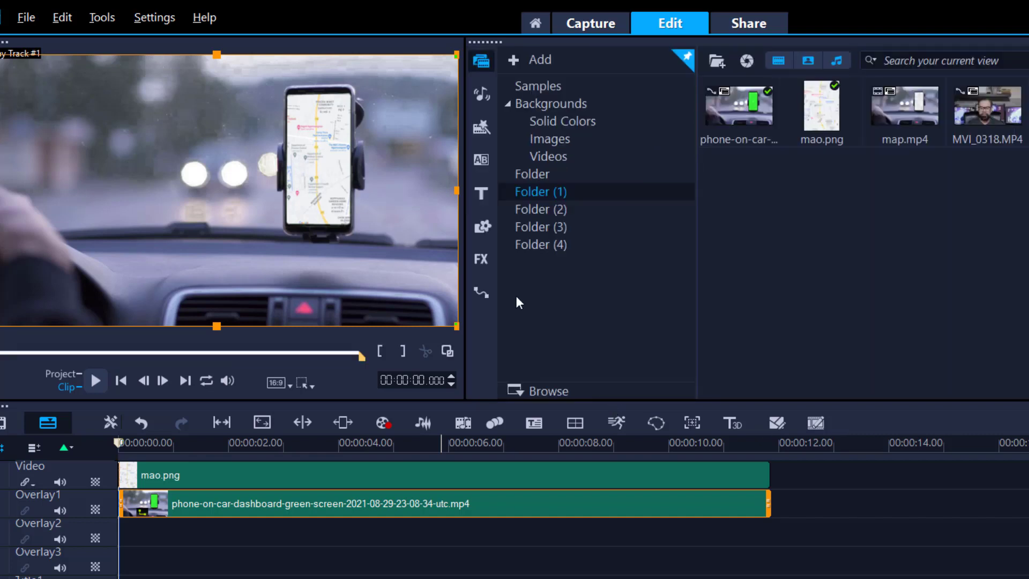
pyautogui.click(480, 291)
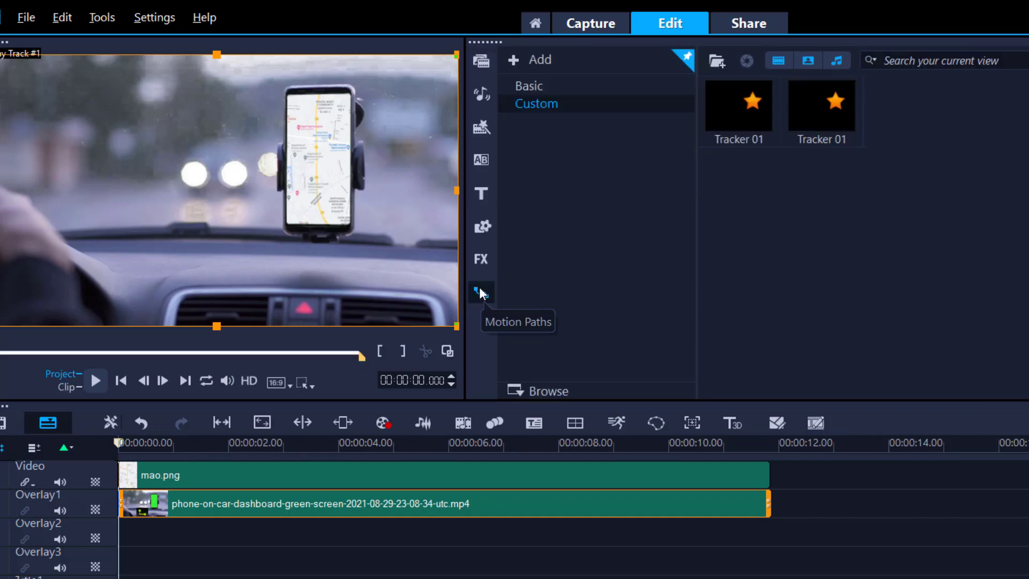
pyautogui.click(817, 127)
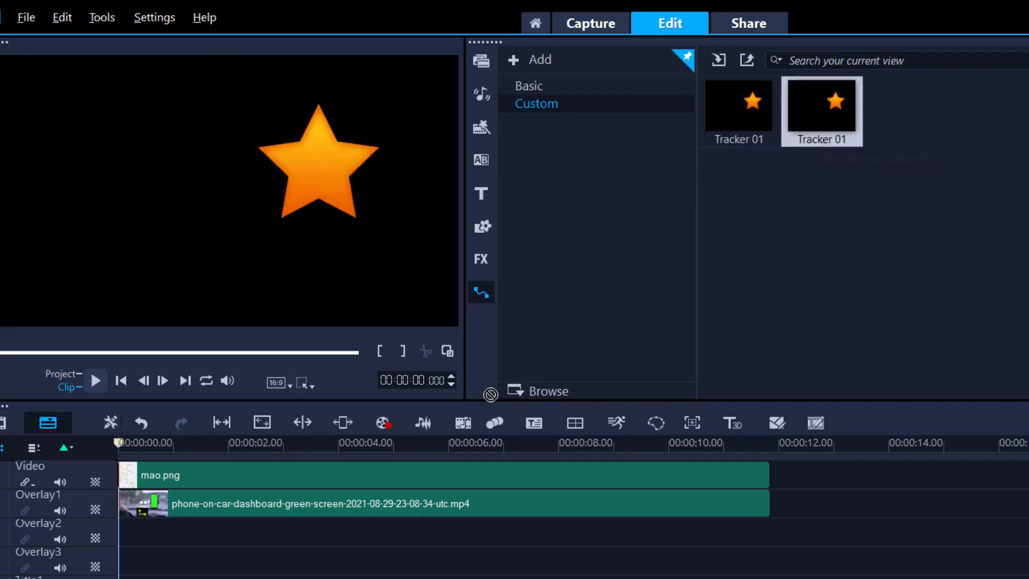
pyautogui.moveTo(491, 394); pyautogui.dragTo(381, 469)
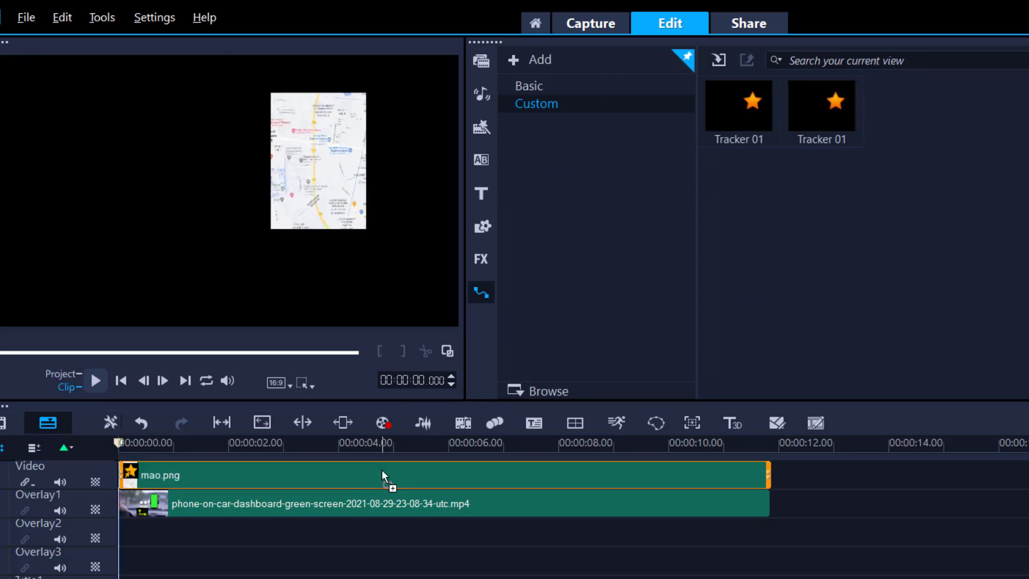
pyautogui.click(407, 446)
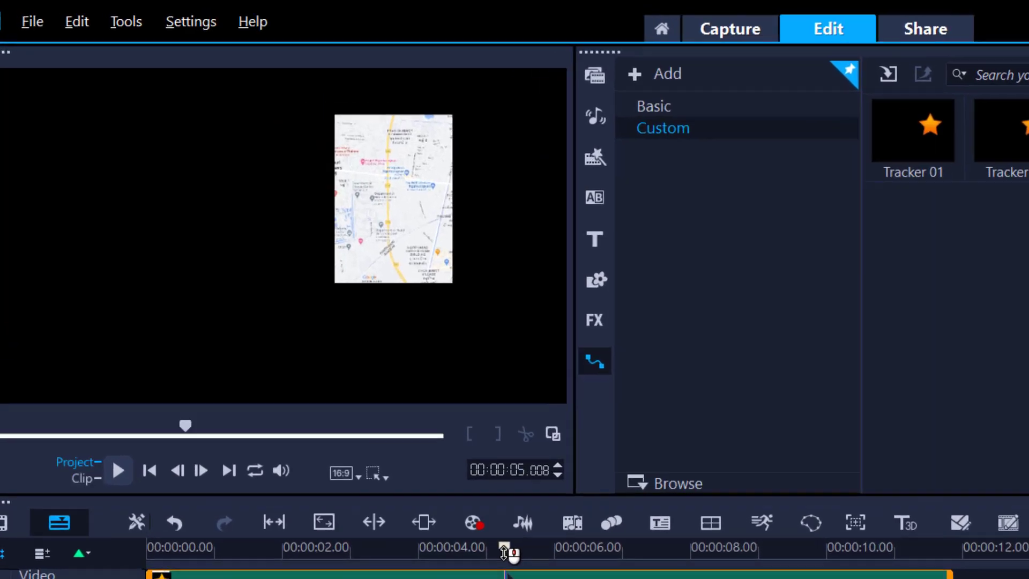
pyautogui.press('space')
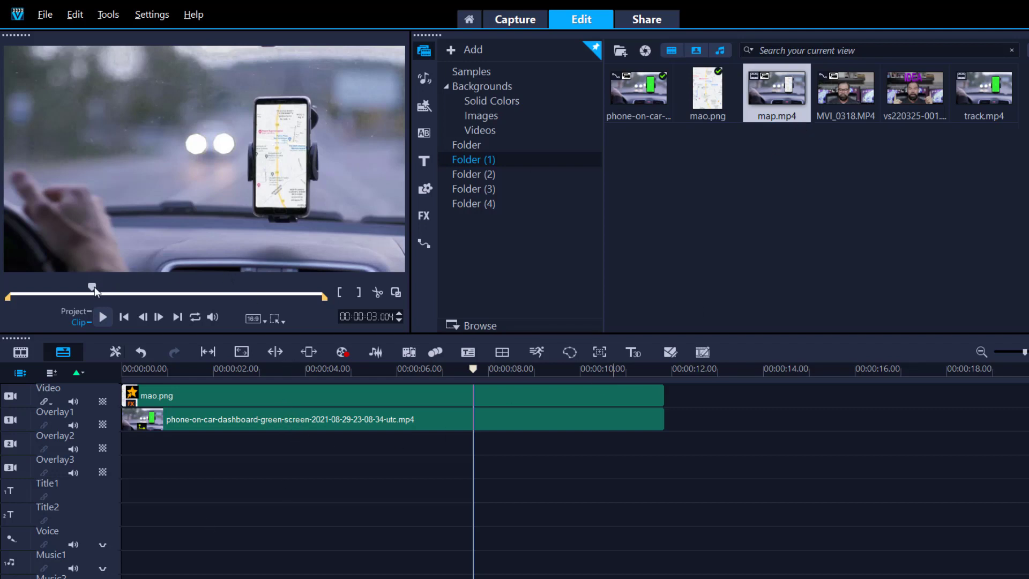
# - Replay the preview from about 2 seconds
pyautogui.moveTo(241, 287); pyautogui.dragTo(66, 288)
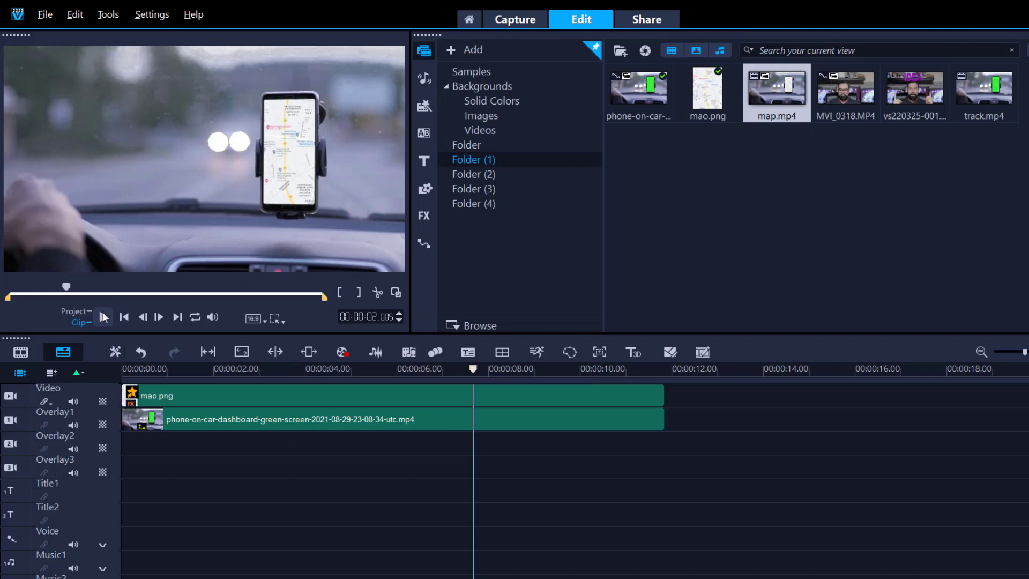
pyautogui.click(102, 318)
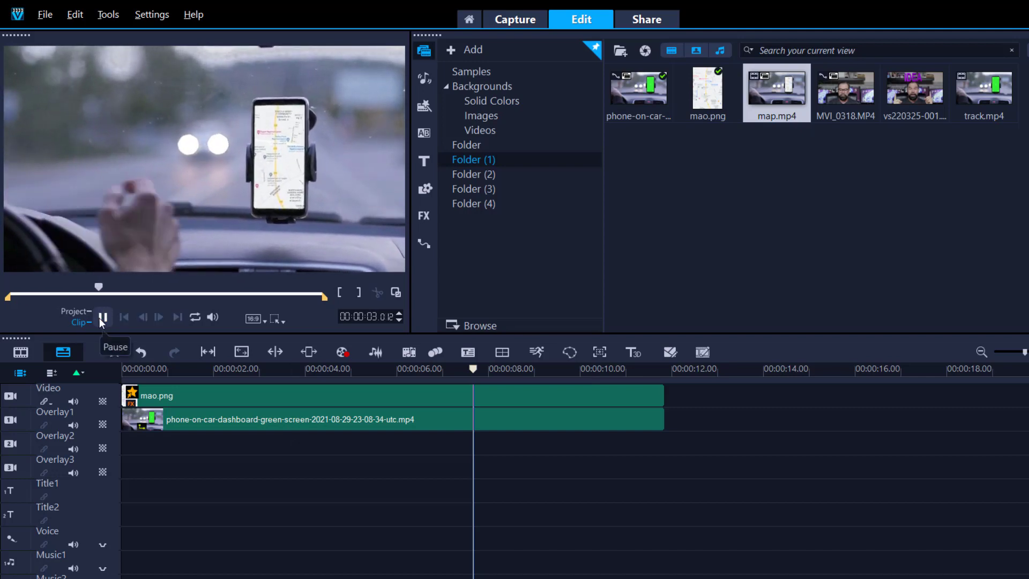
pyautogui.click(101, 319)
# - Add map.mp4 after mao.png and apply the Video Pan and Zoom filter found by searching 'zoom'
pyautogui.moveTo(767, 94); pyautogui.dragTo(746, 390)
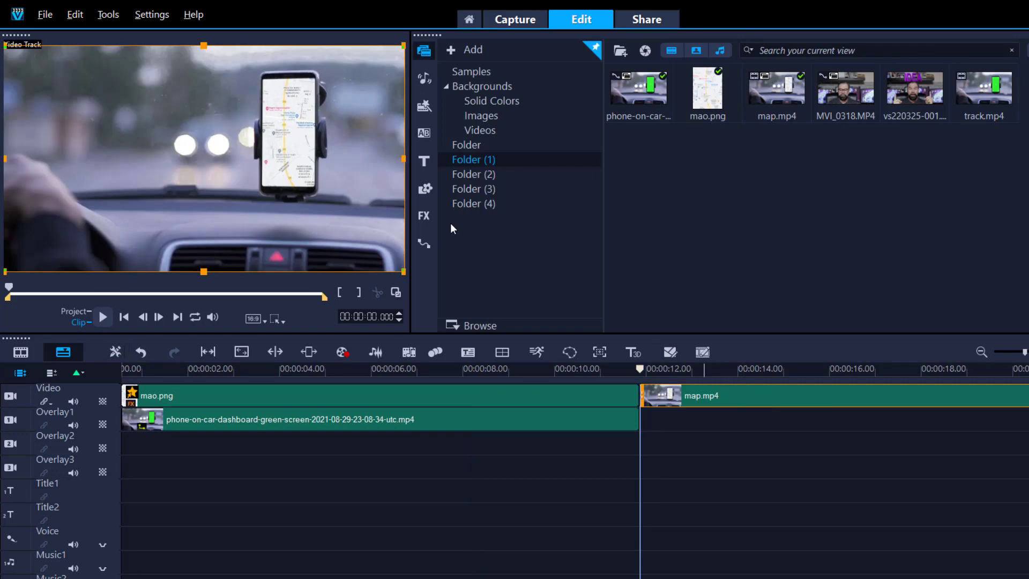
pyautogui.click(424, 216)
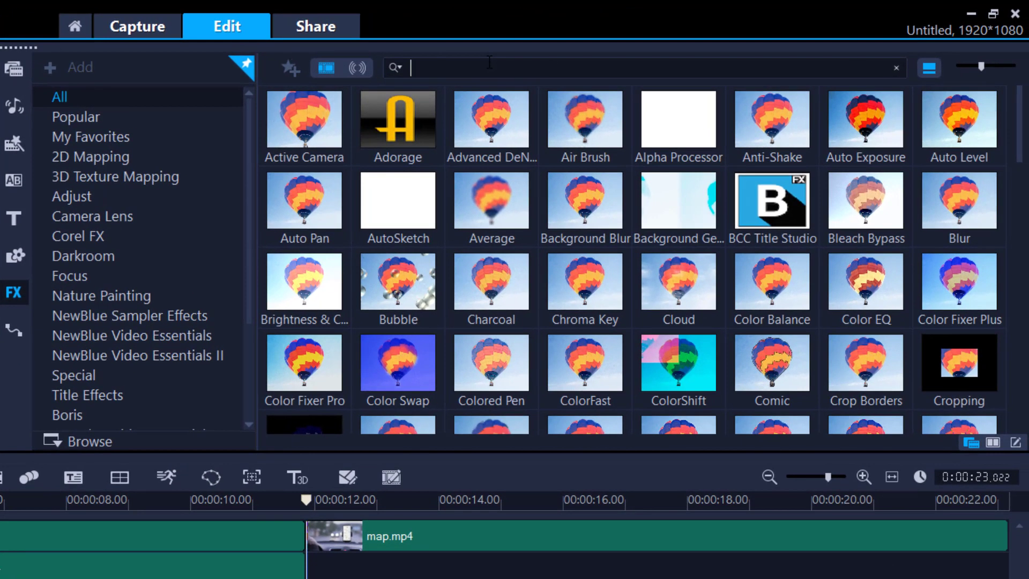
pyautogui.click(487, 71)
pyautogui.write('zoom')
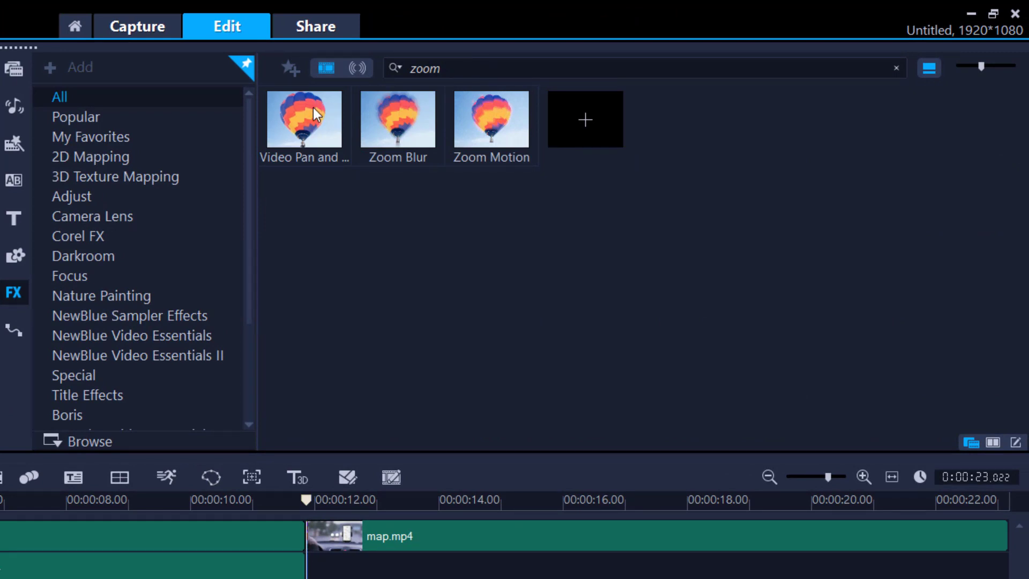
pyautogui.moveTo(313, 107); pyautogui.dragTo(481, 531)
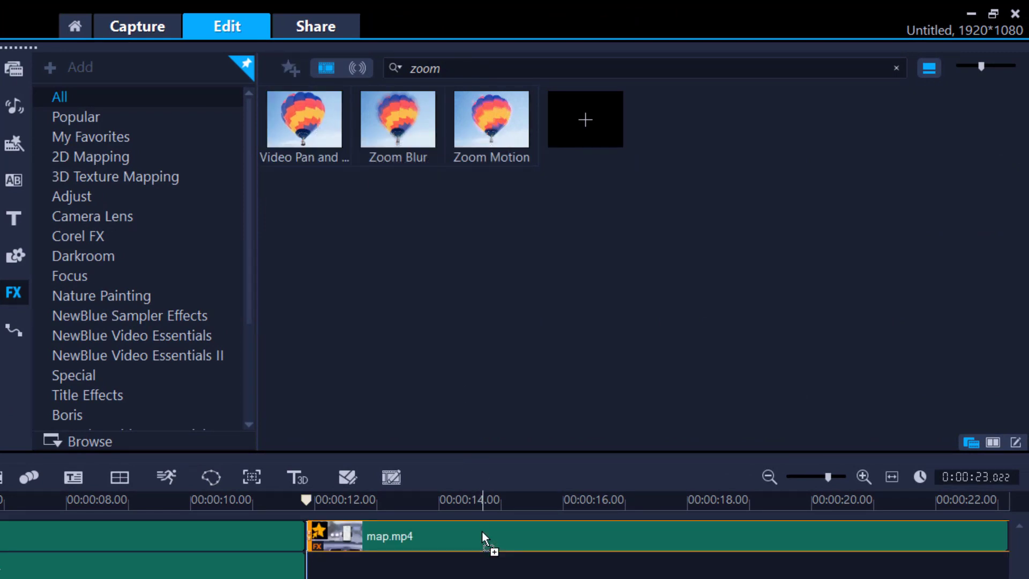
pyautogui.doubleClick(482, 530)
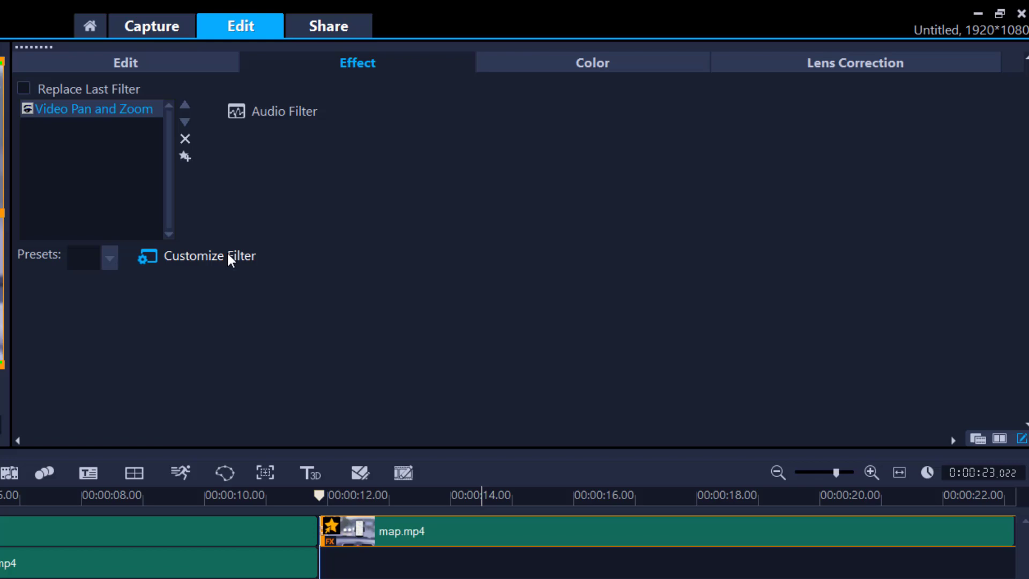
# - Reframe the Video Pan and Zoom frame around the headlights and phone at about 197% zoom
pyautogui.click(229, 257)
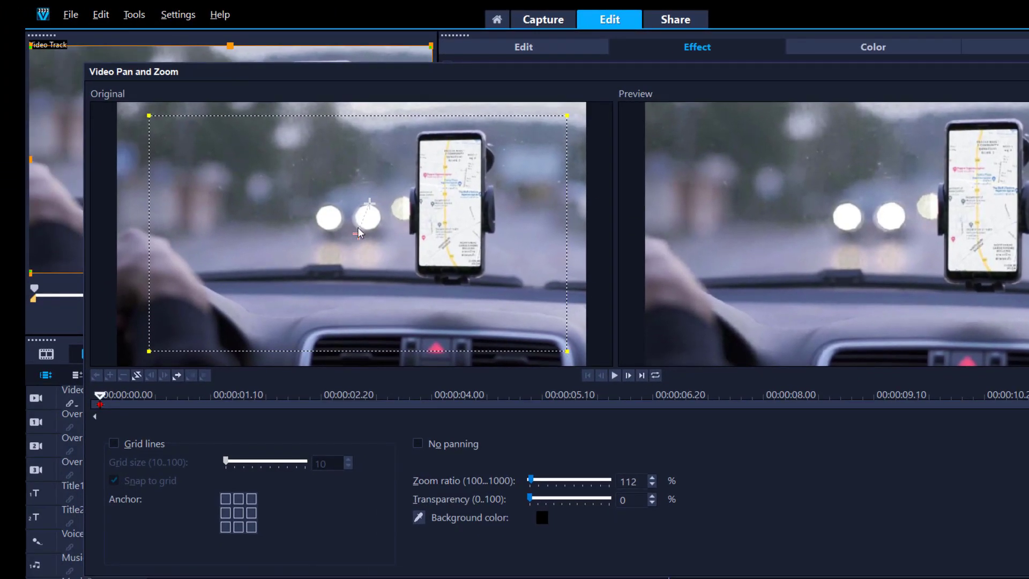
pyautogui.moveTo(358, 234); pyautogui.dragTo(383, 226)
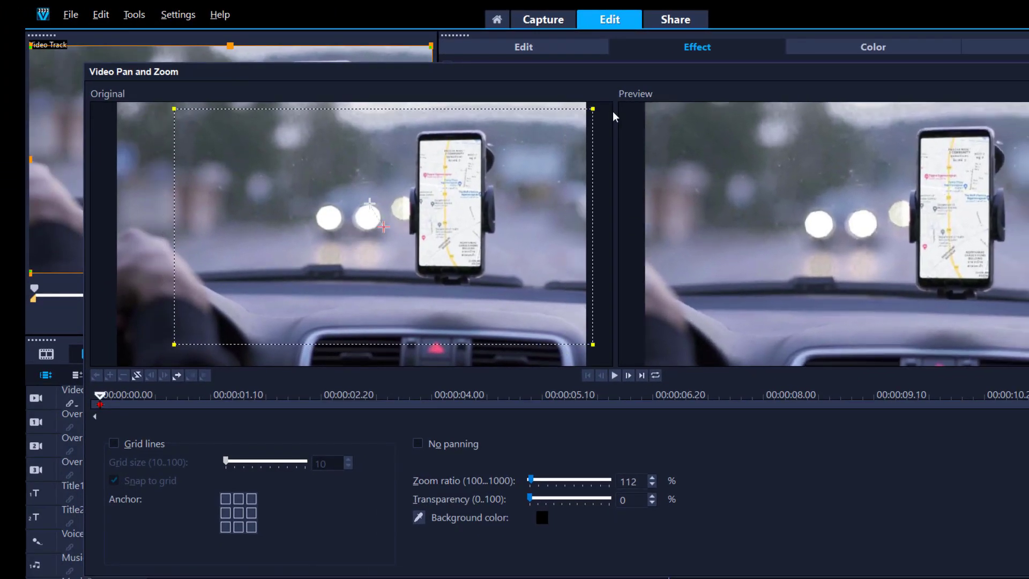
pyautogui.moveTo(592, 110); pyautogui.dragTo(498, 161)
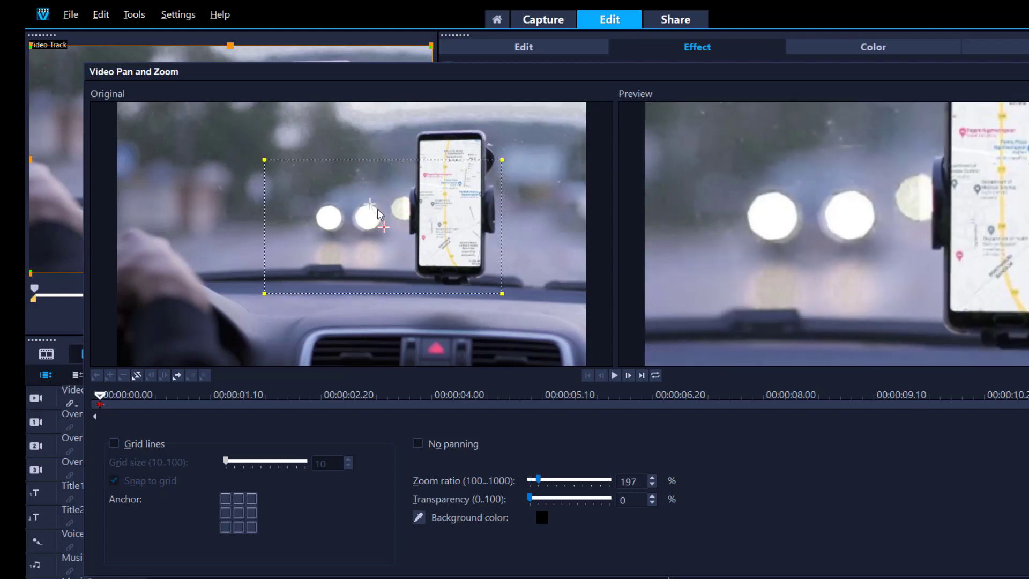
pyautogui.moveTo(382, 226); pyautogui.dragTo(404, 206)
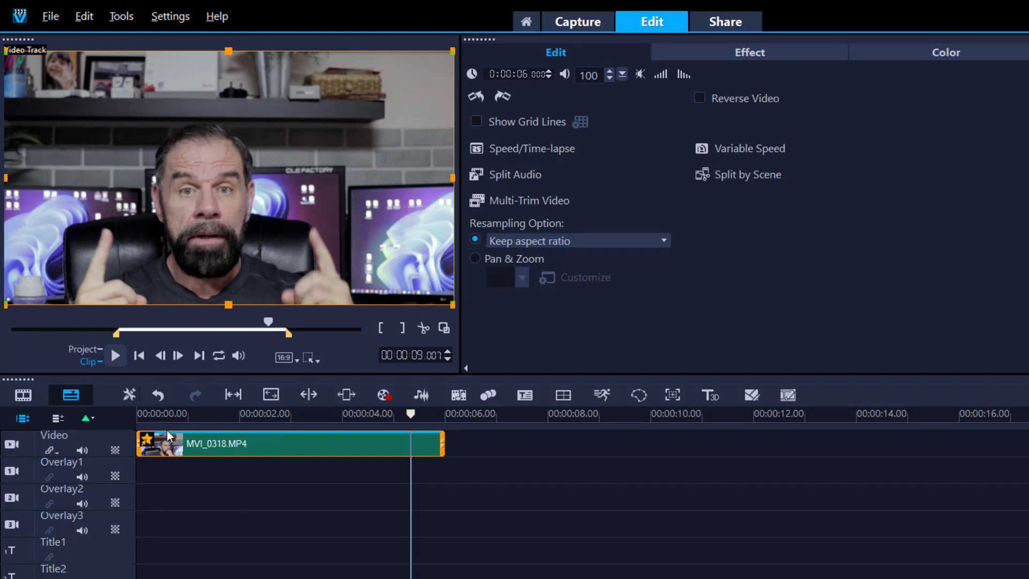
# - Motion-track MVI_0318.MP4 with Tracker 01, then add a 3D title at about 1 second
pyautogui.click(147, 442)
pyautogui.click(175, 446)
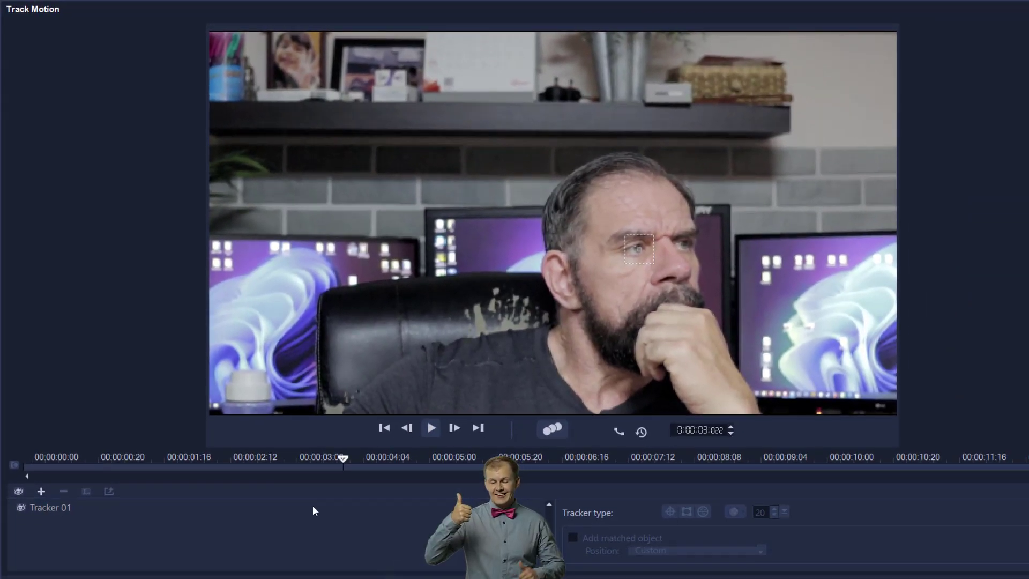
pyautogui.click(62, 507)
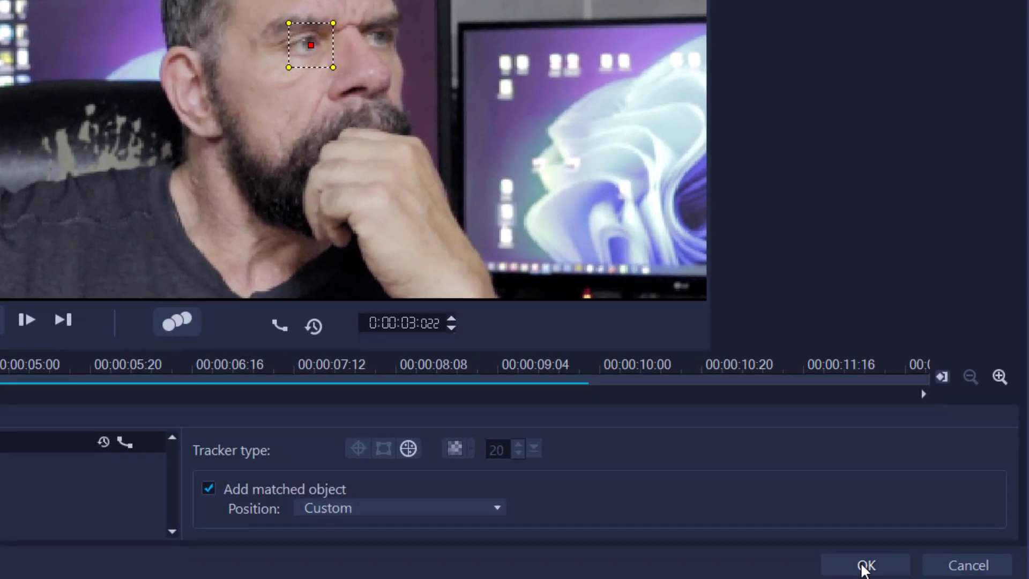
pyautogui.click(863, 564)
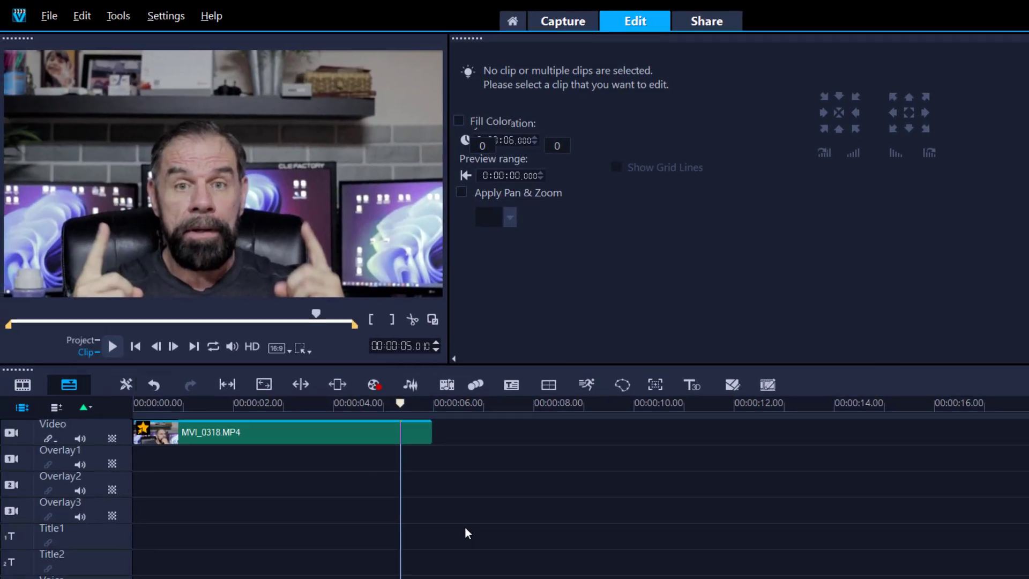
pyautogui.moveTo(400, 403); pyautogui.dragTo(183, 405)
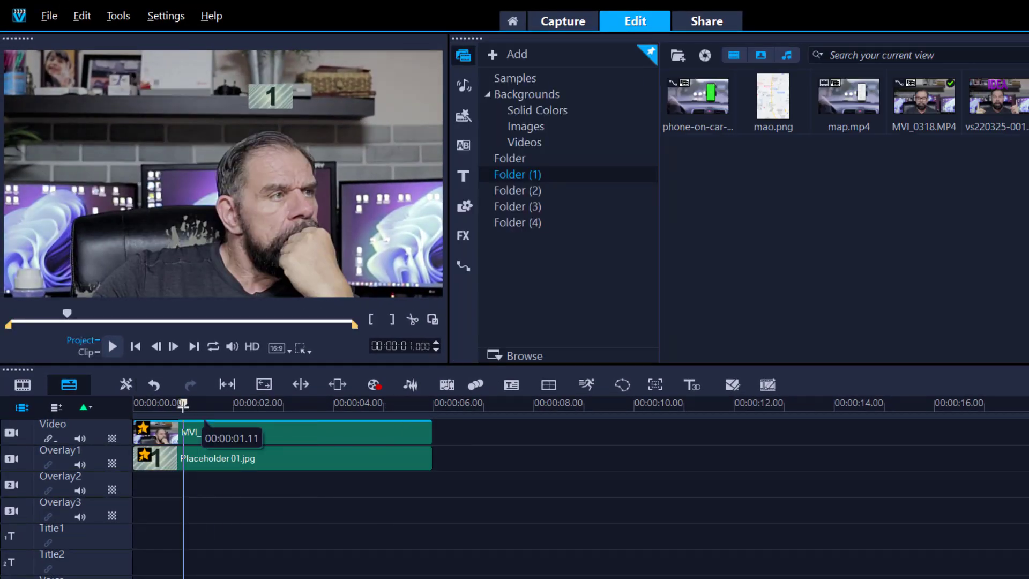
pyautogui.click(693, 387)
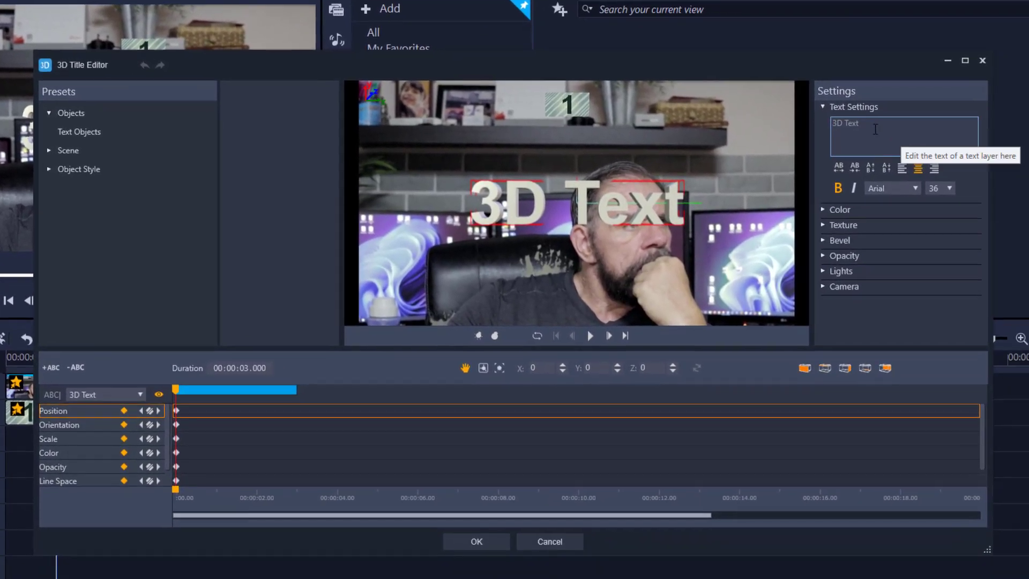
# - Replace the default 3D text with '?' and give its surface a red colour
pyautogui.moveTo(874, 129); pyautogui.dragTo(815, 126)
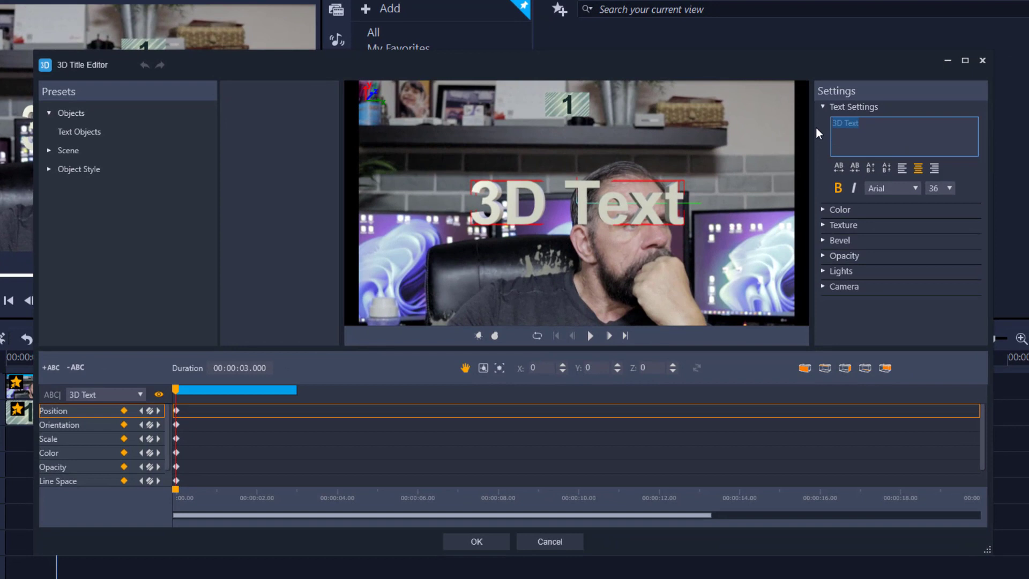
pyautogui.write('?')
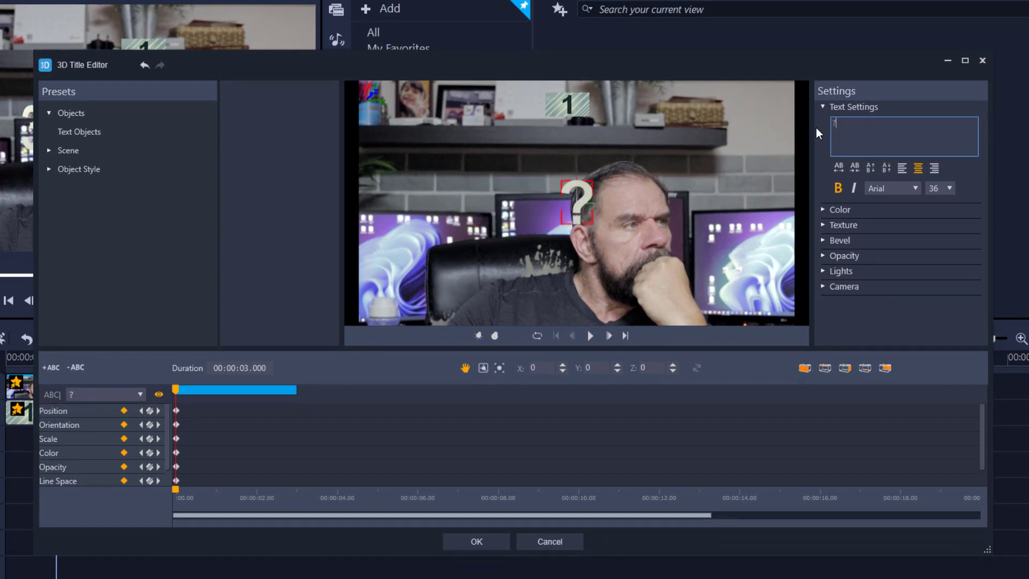
pyautogui.click(841, 209)
pyautogui.click(840, 209)
pyautogui.click(841, 208)
pyautogui.click(906, 243)
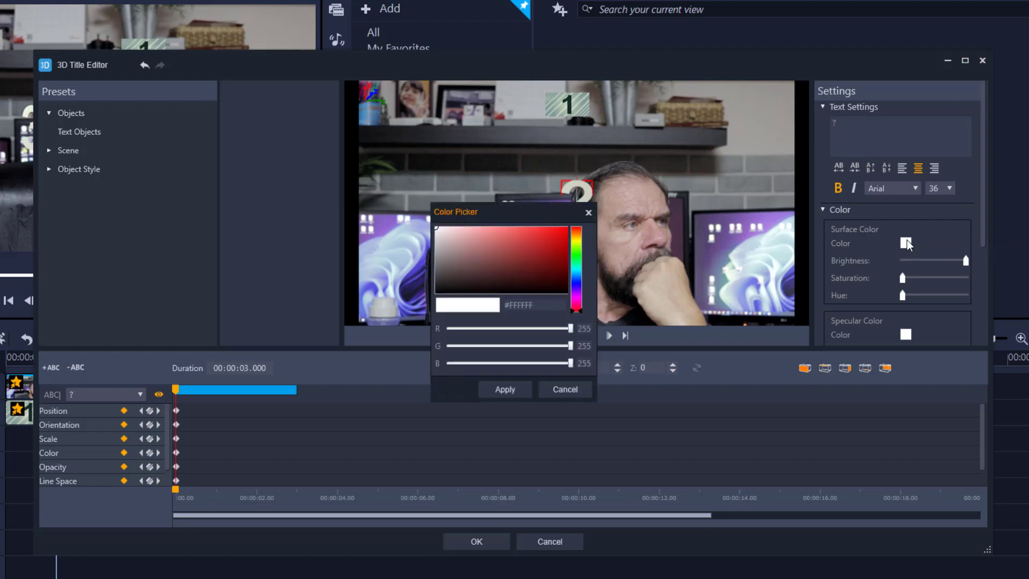
pyautogui.click(562, 231)
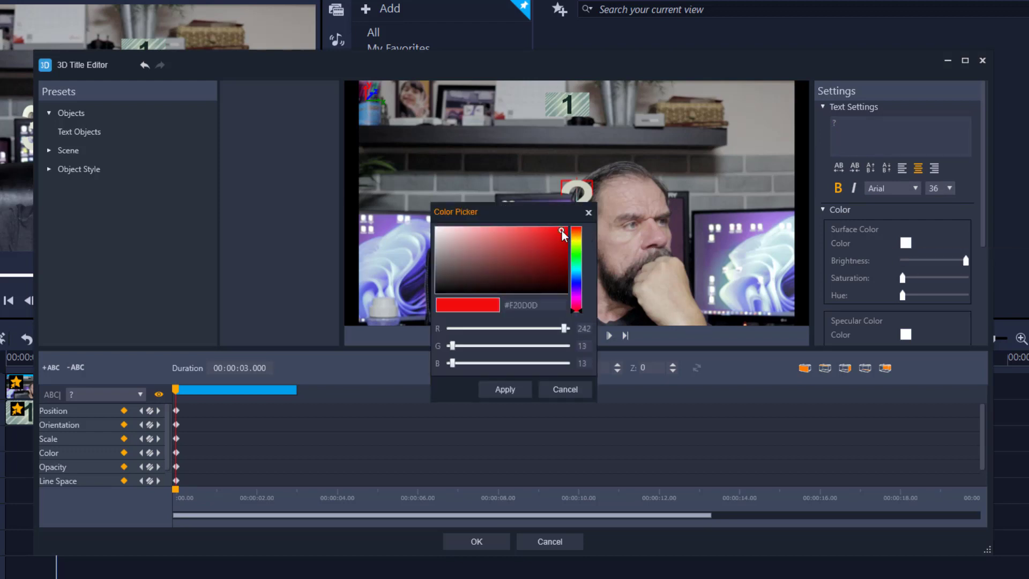
pyautogui.click(502, 390)
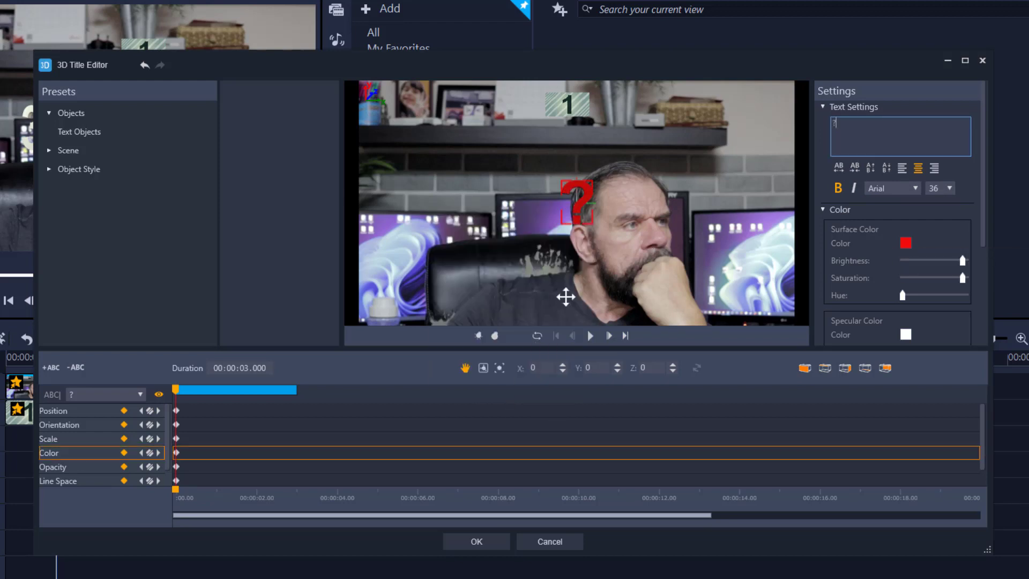
# - Scale the question mark taller and confirm the 3D title
pyautogui.click(498, 374)
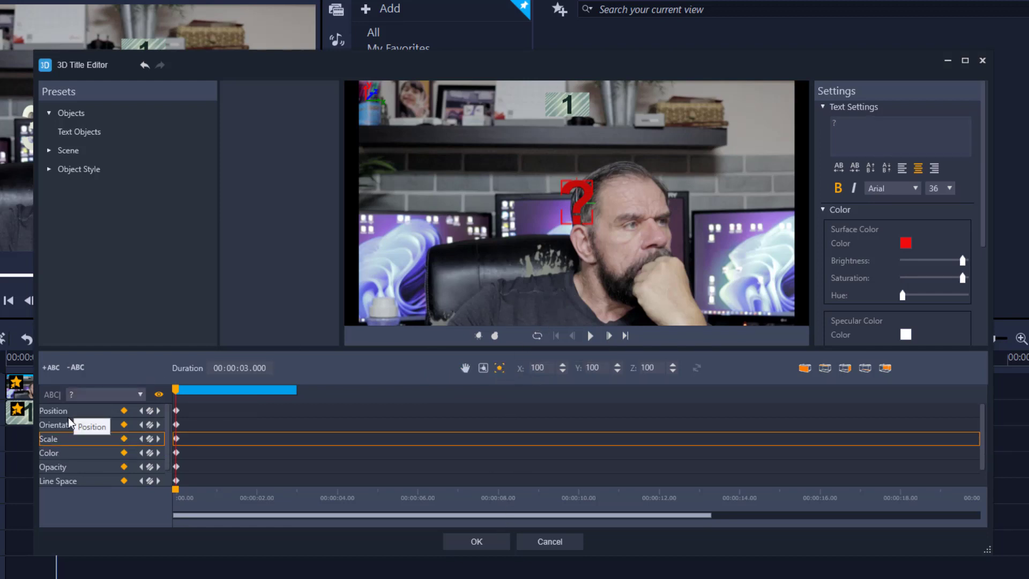
pyautogui.moveTo(556, 264); pyautogui.dragTo(633, 297)
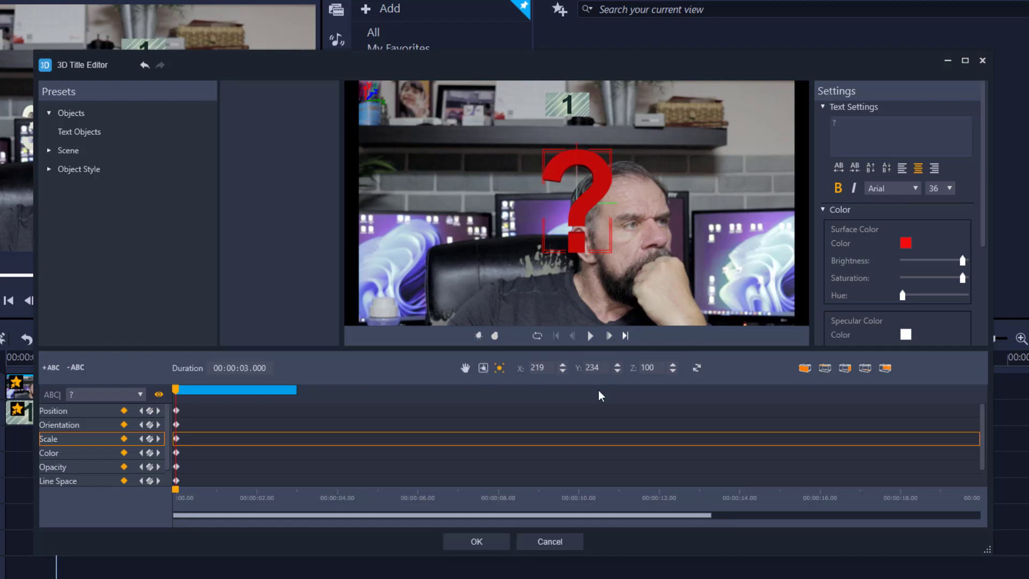
pyautogui.click(477, 542)
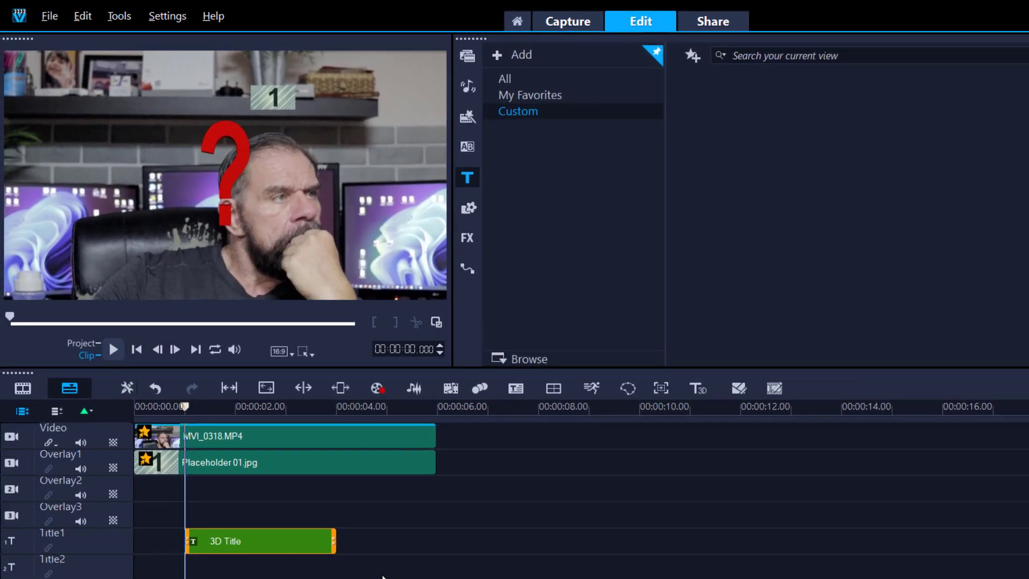
# - Move the 3D Title to 0 and paste Placeholder 01.jpg's attributes onto it
pyautogui.moveTo(332, 544); pyautogui.dragTo(436, 552)
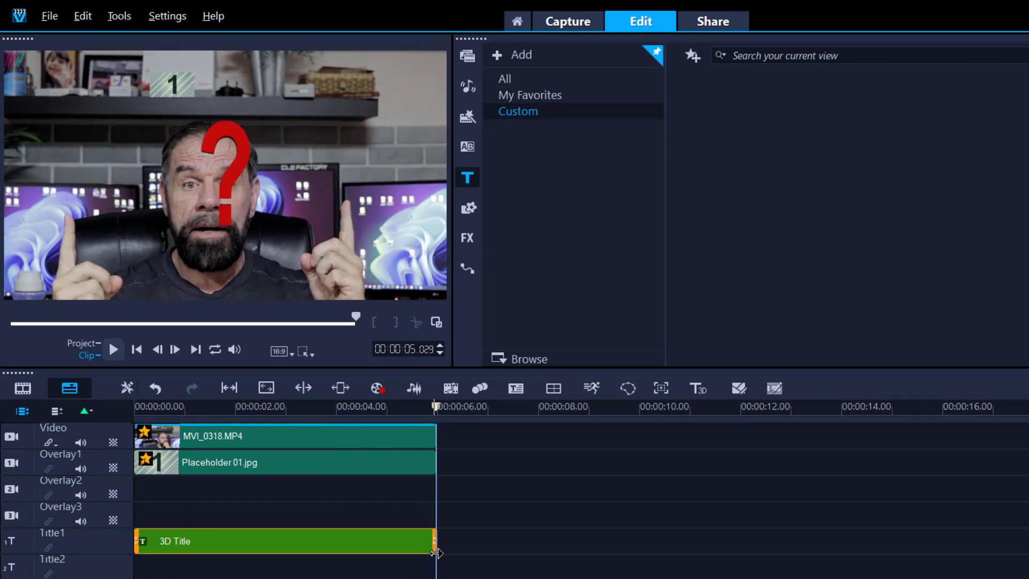
pyautogui.rightClick(299, 458)
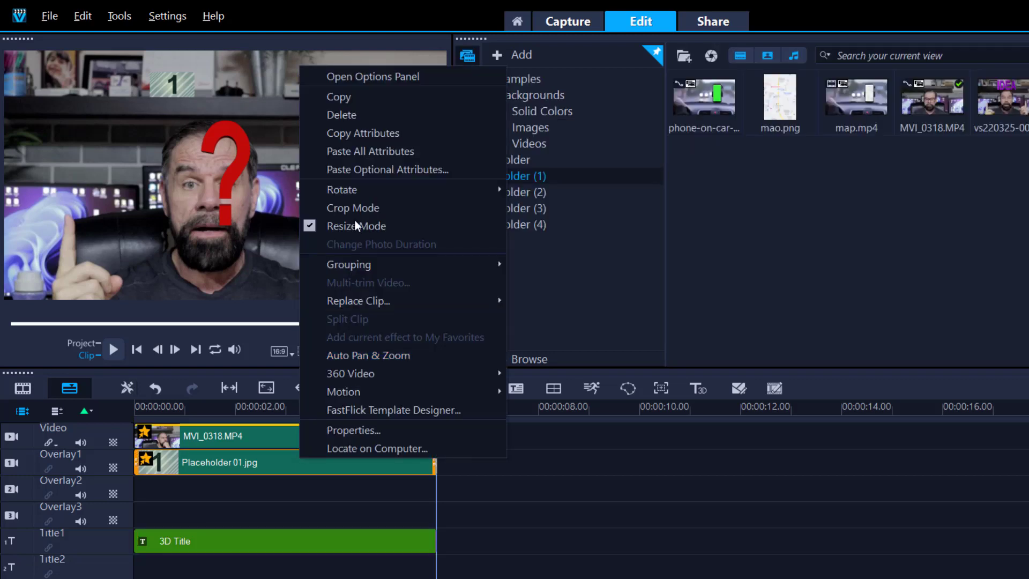
pyautogui.click(362, 134)
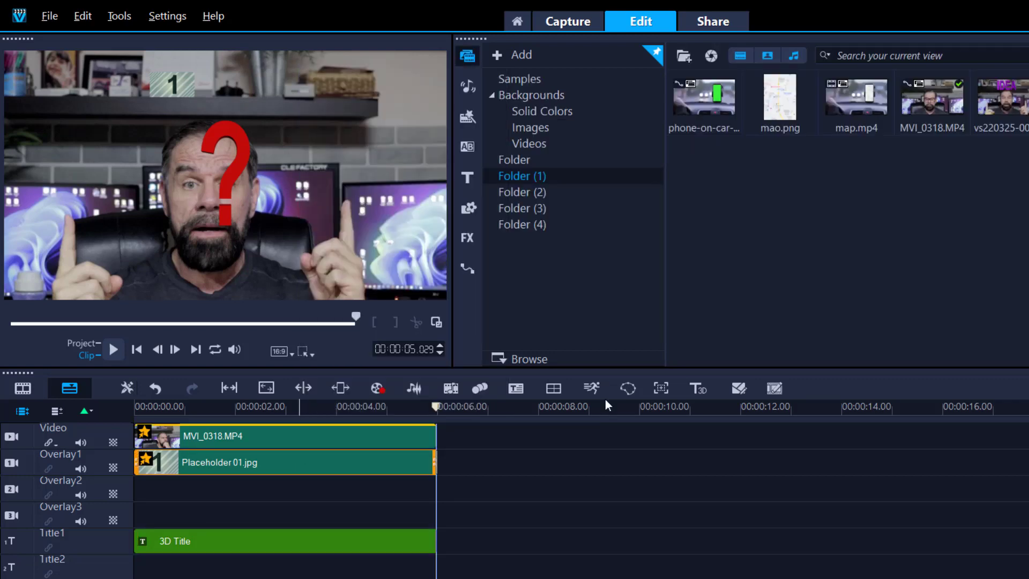
pyautogui.click(291, 542)
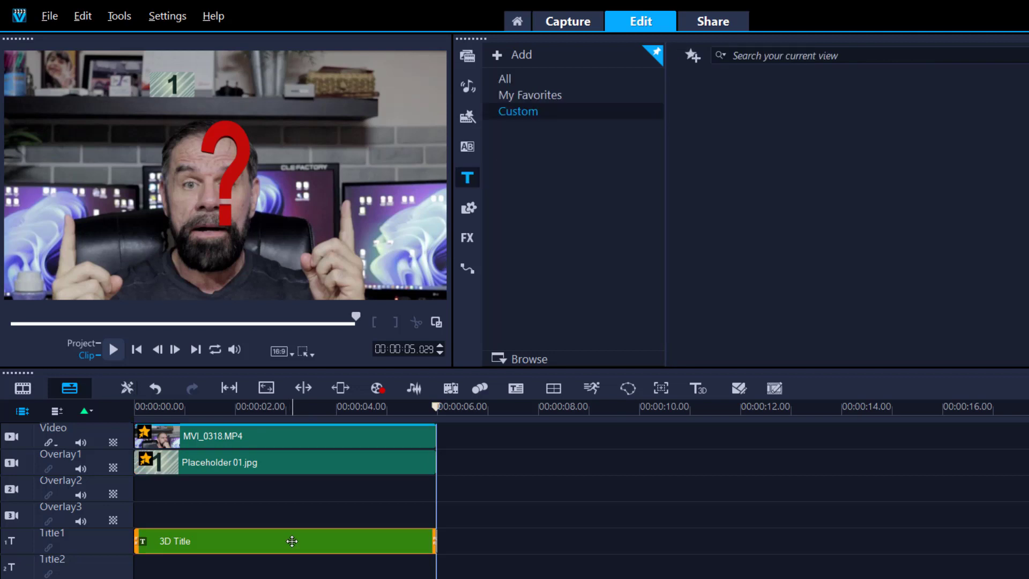
pyautogui.rightClick(291, 541)
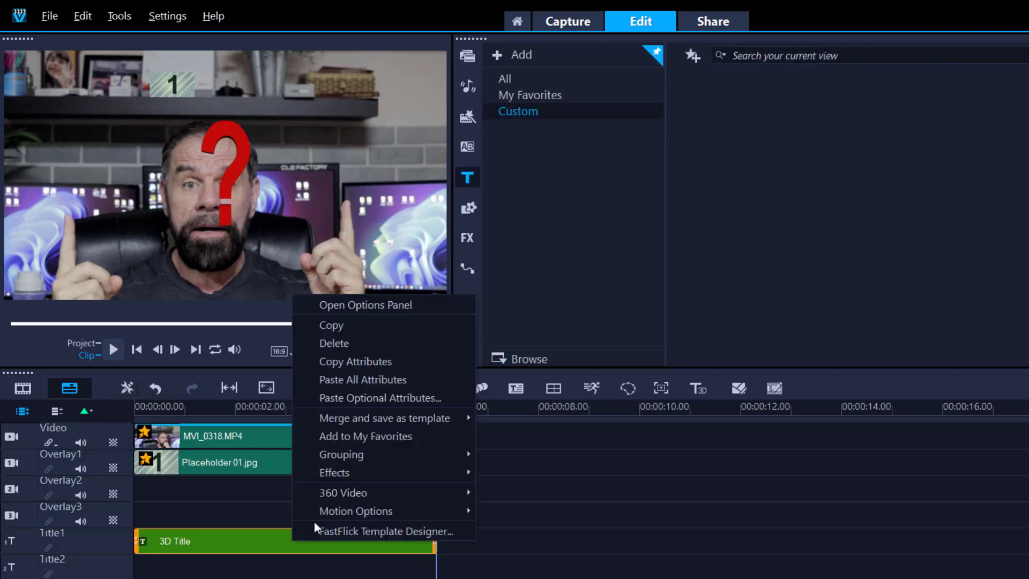
pyautogui.click(360, 384)
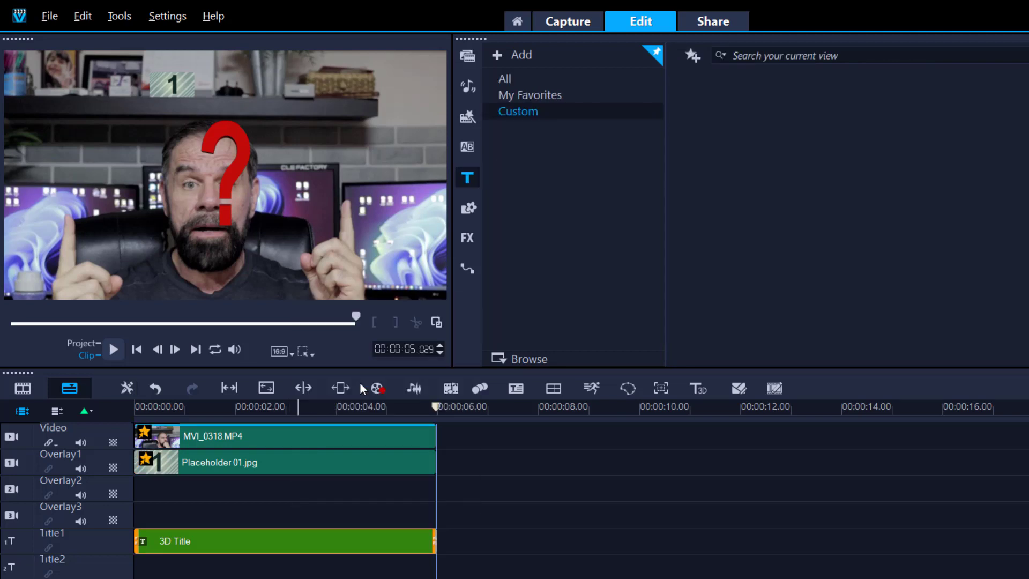
# - Delete the Placeholder 01.jpg overlay and preview the title following the tracking from the start
pyautogui.click(261, 465)
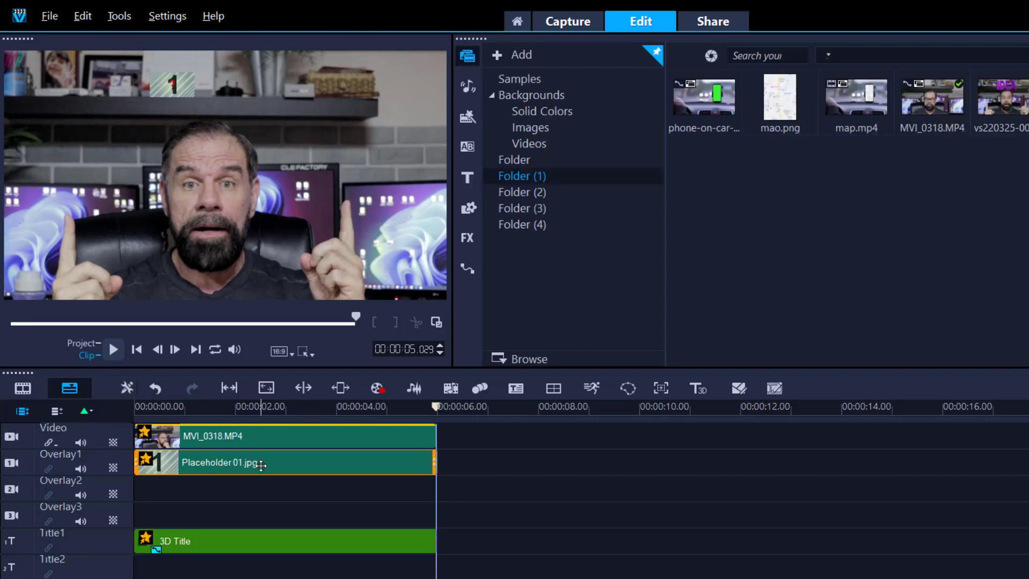
pyautogui.press('Delete')
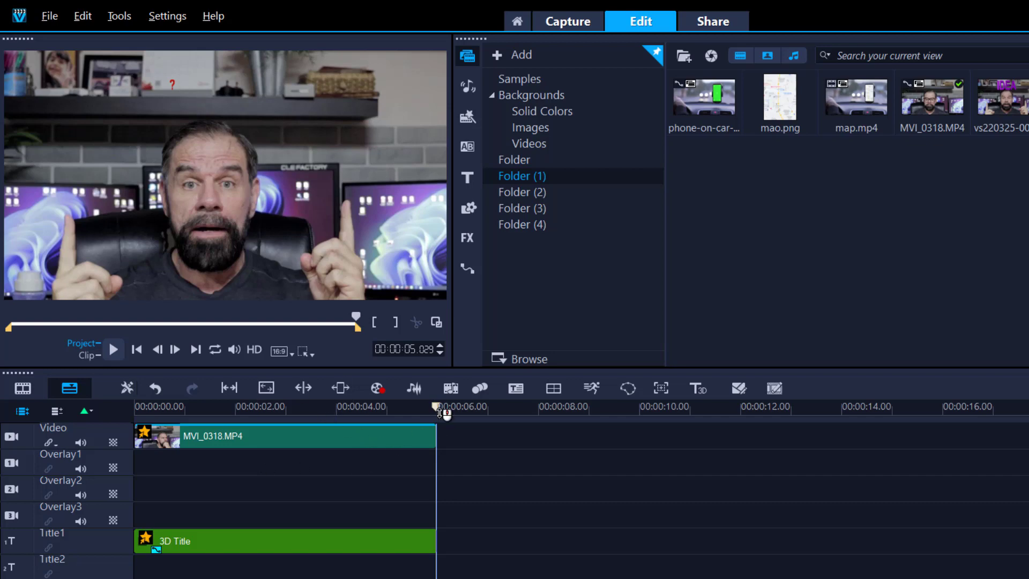
pyautogui.moveTo(439, 409); pyautogui.dragTo(138, 422)
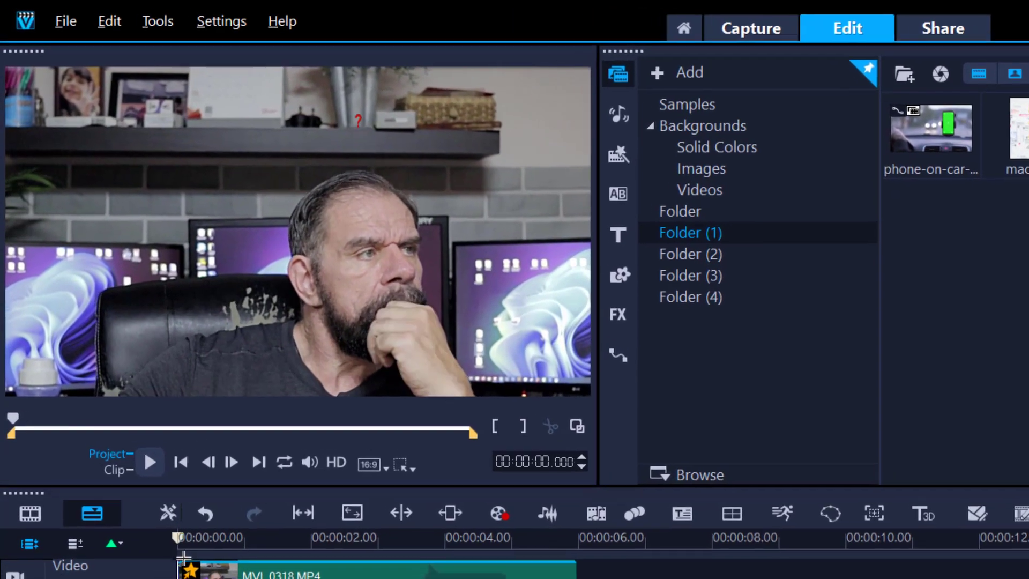
pyautogui.moveTo(183, 557); pyautogui.dragTo(356, 572)
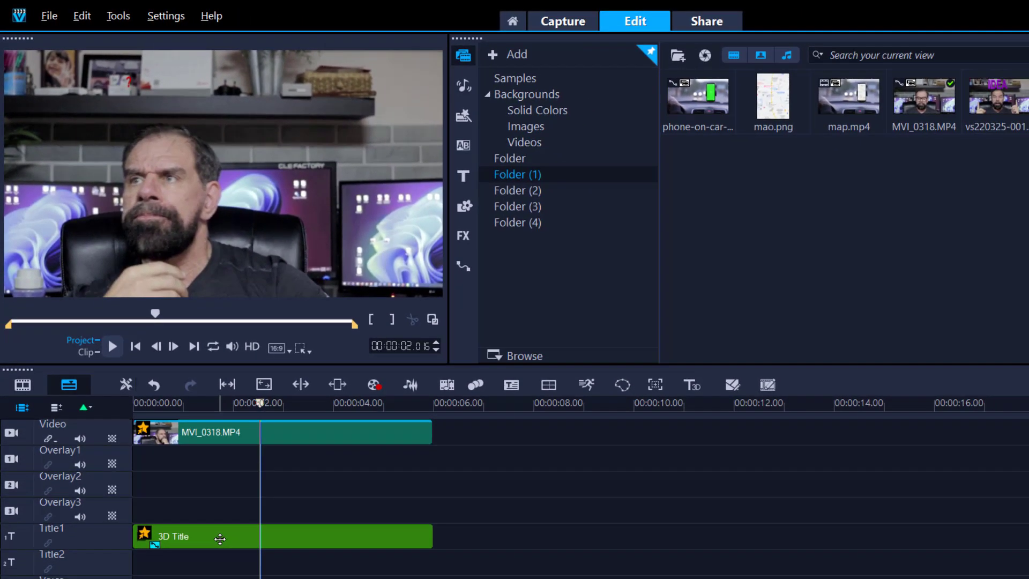
# - In Match Motion, enlarge the question mark to 76 × 74 and paste it to all later keyframes
pyautogui.click(528, 201)
pyautogui.click(145, 538)
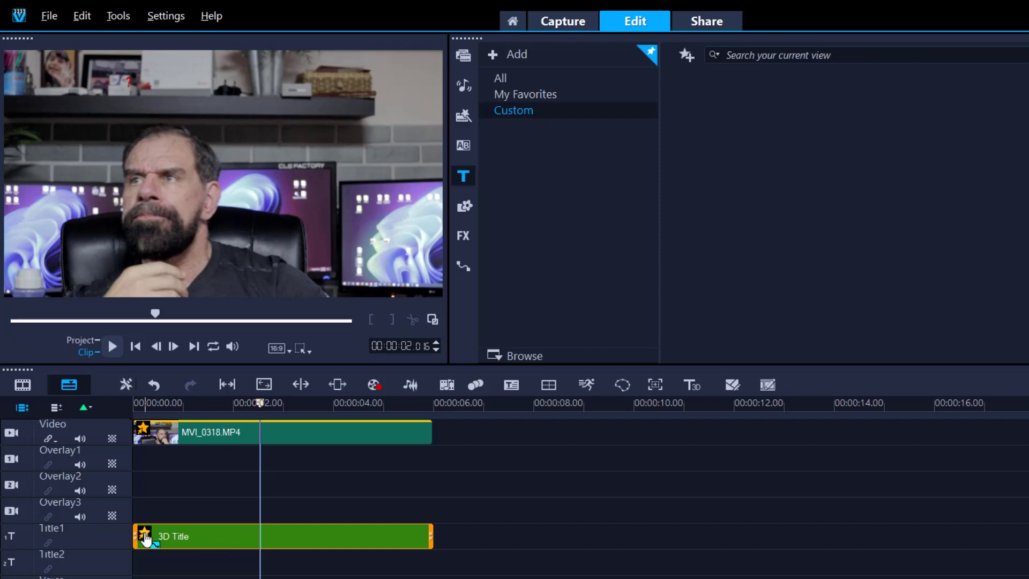
pyautogui.rightClick(146, 539)
pyautogui.click(186, 542)
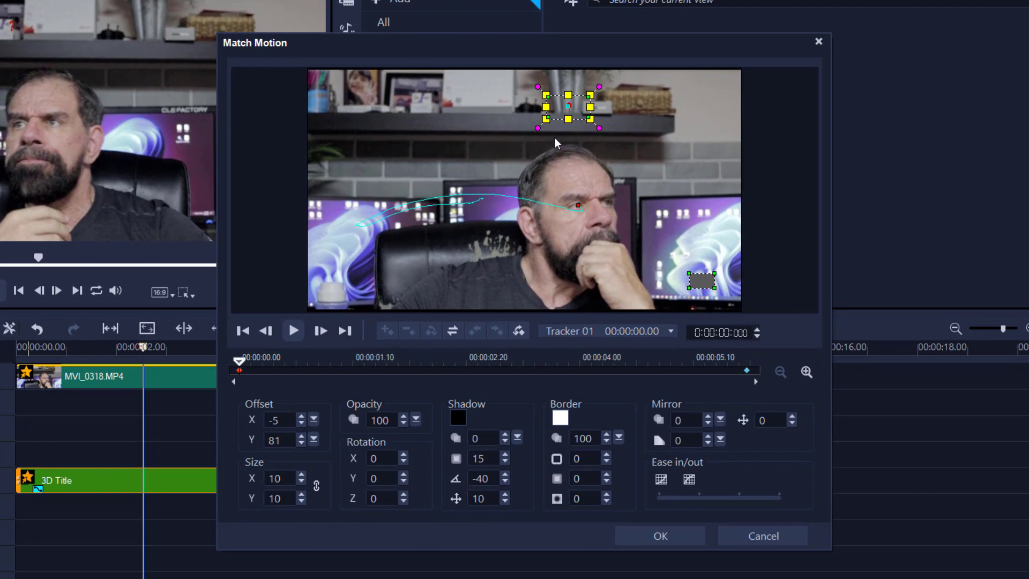
pyautogui.moveTo(547, 125); pyautogui.dragTo(407, 184)
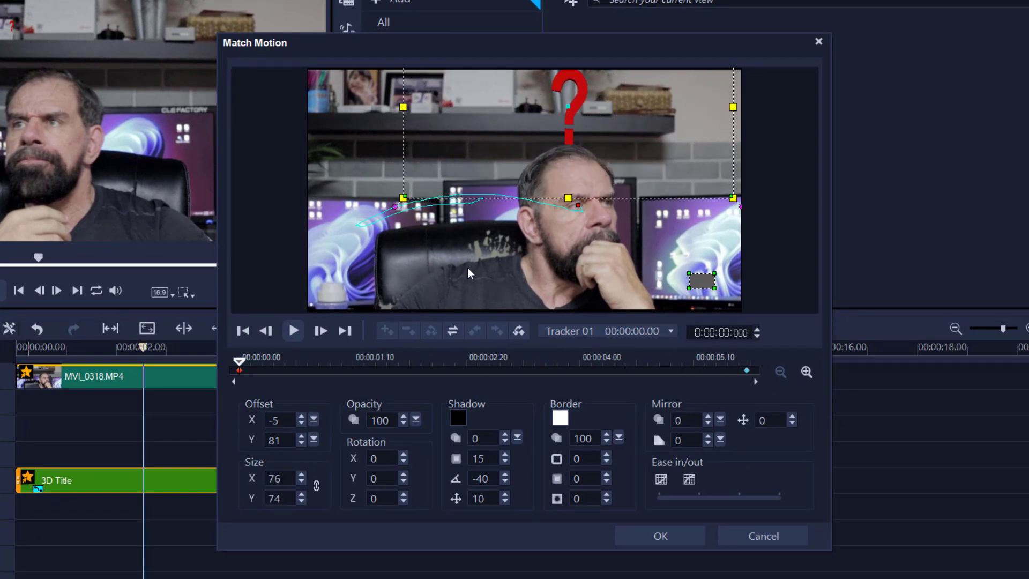
pyautogui.rightClick(239, 369)
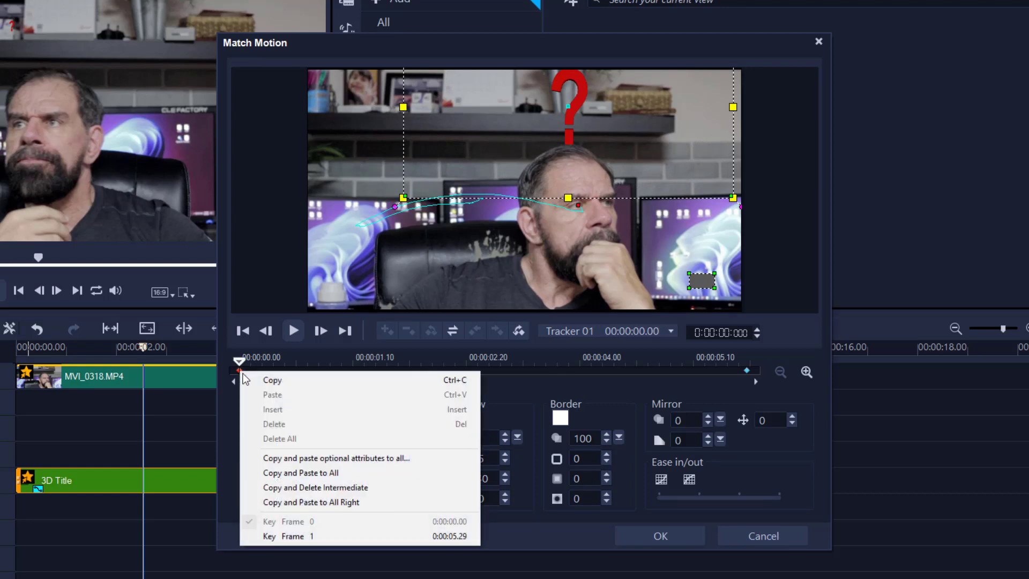
pyautogui.click(320, 502)
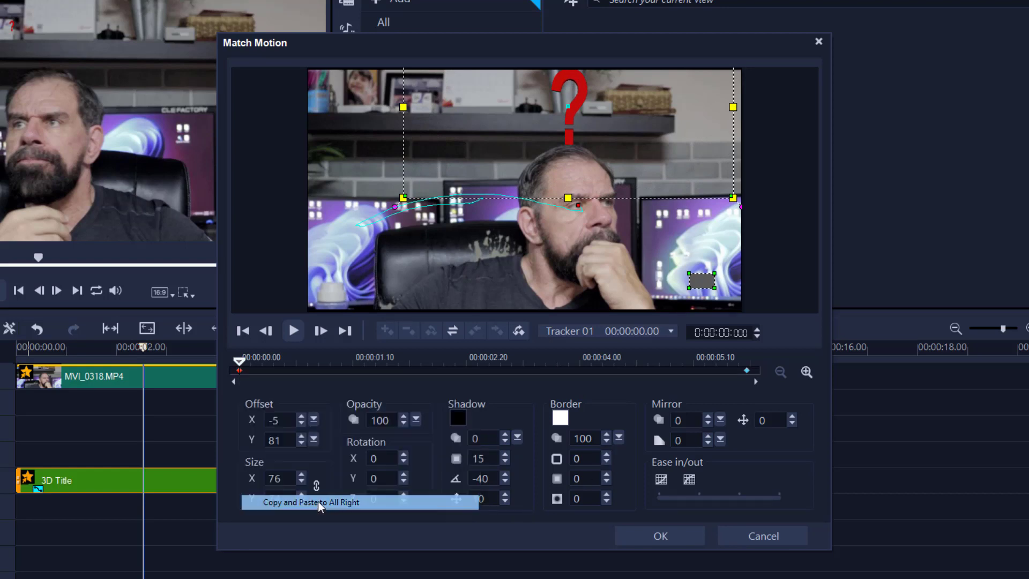
pyautogui.click(662, 536)
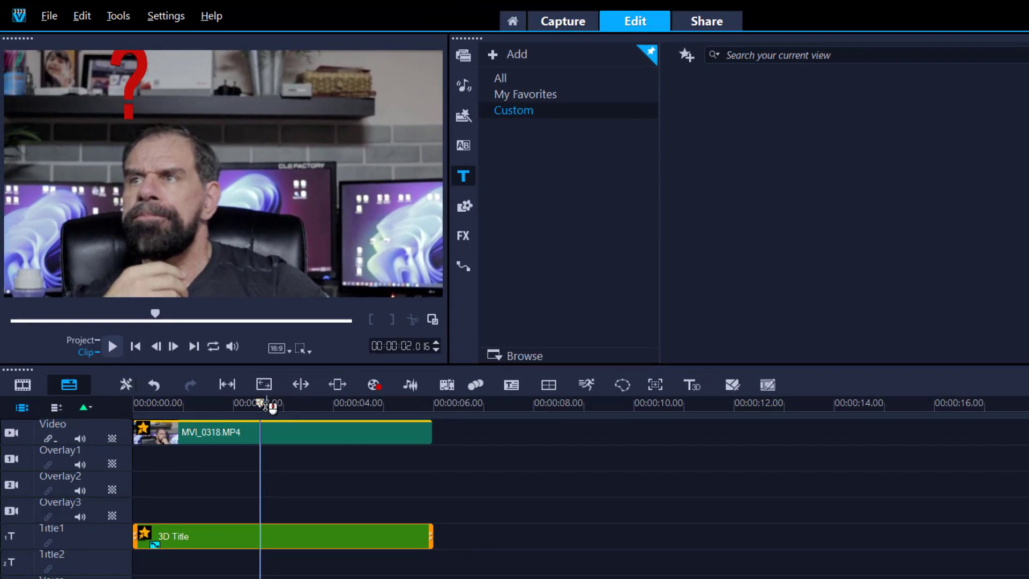
# - Split the 3D Title clip at about 00:00:05.01 on the Title1 track
pyautogui.moveTo(266, 405); pyautogui.dragTo(96, 431)
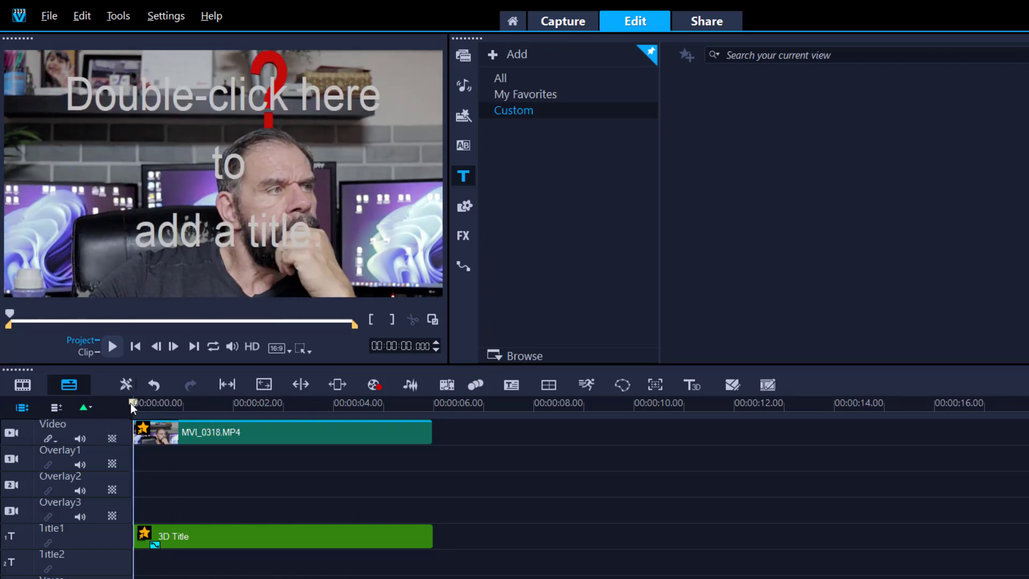
pyautogui.moveTo(137, 402); pyautogui.dragTo(390, 403)
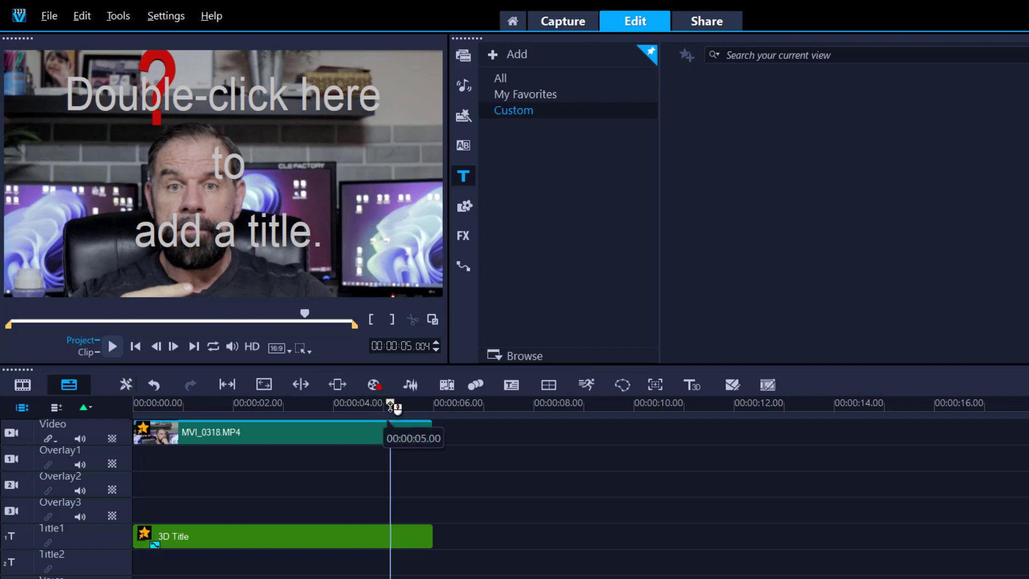
pyautogui.moveTo(390, 403); pyautogui.dragTo(400, 403)
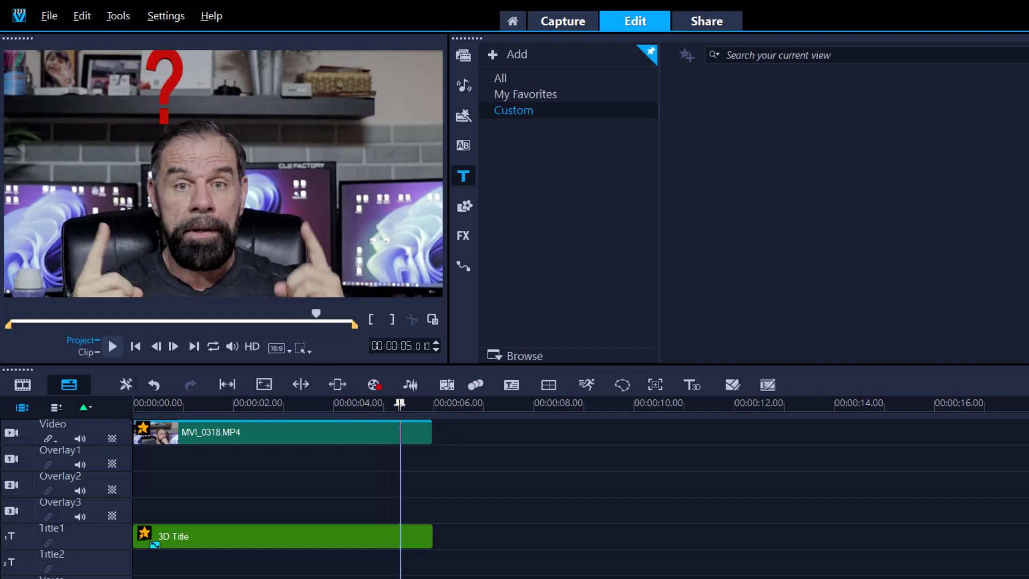
pyautogui.click(398, 537)
pyautogui.press('s')
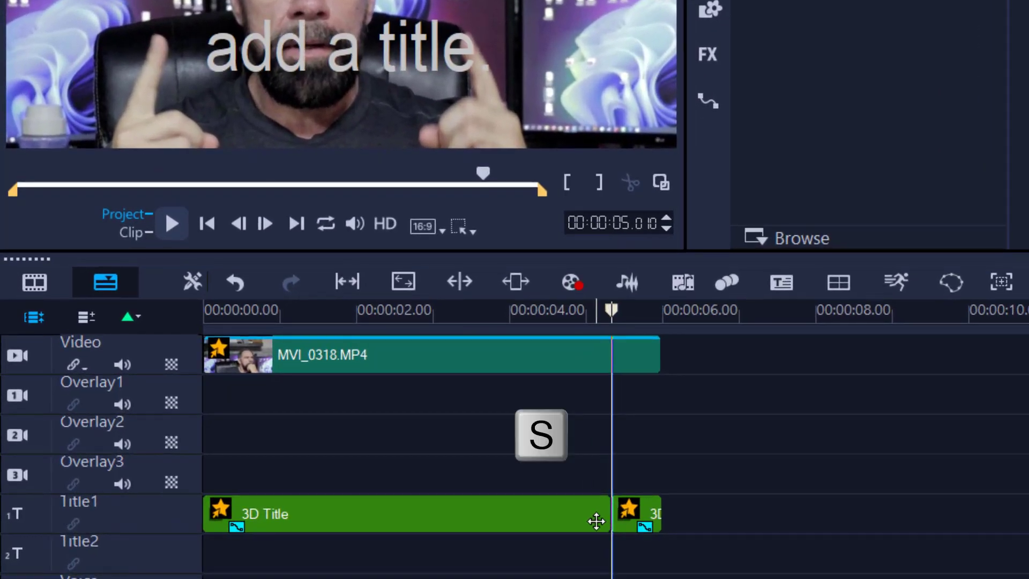
# - Change the second title piece's '?' to 'IDEA' with blue surface colour #0D3DF2
pyautogui.doubleClick(651, 512)
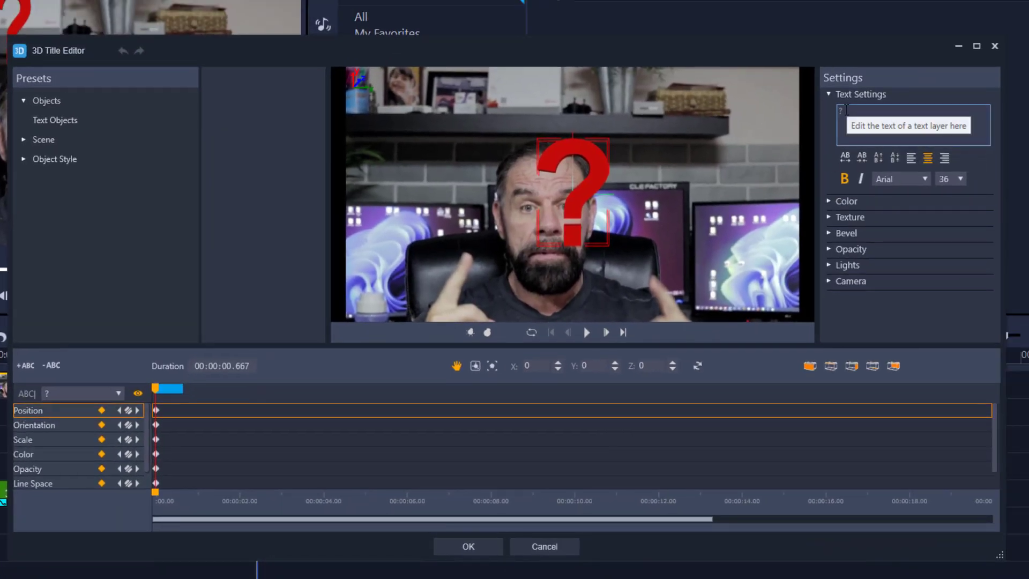
pyautogui.click(837, 115)
pyautogui.write('IDEA')
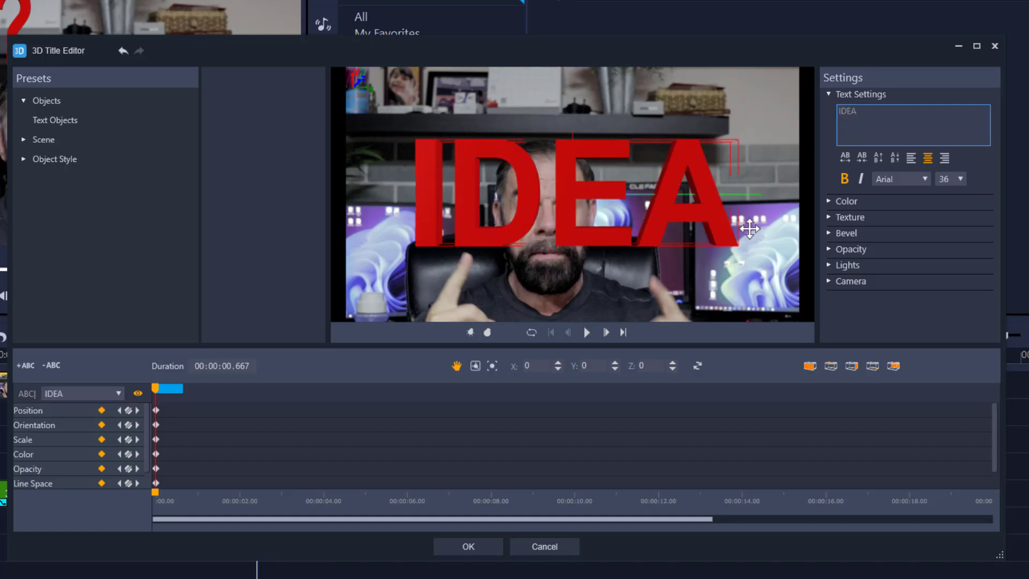
pyautogui.click(829, 201)
pyautogui.click(914, 237)
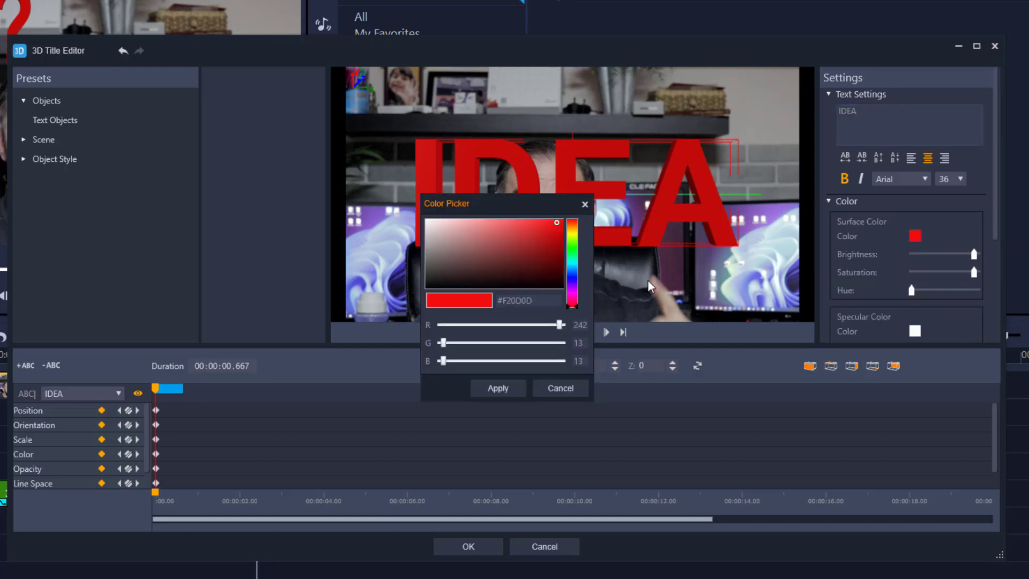
pyautogui.click(573, 271)
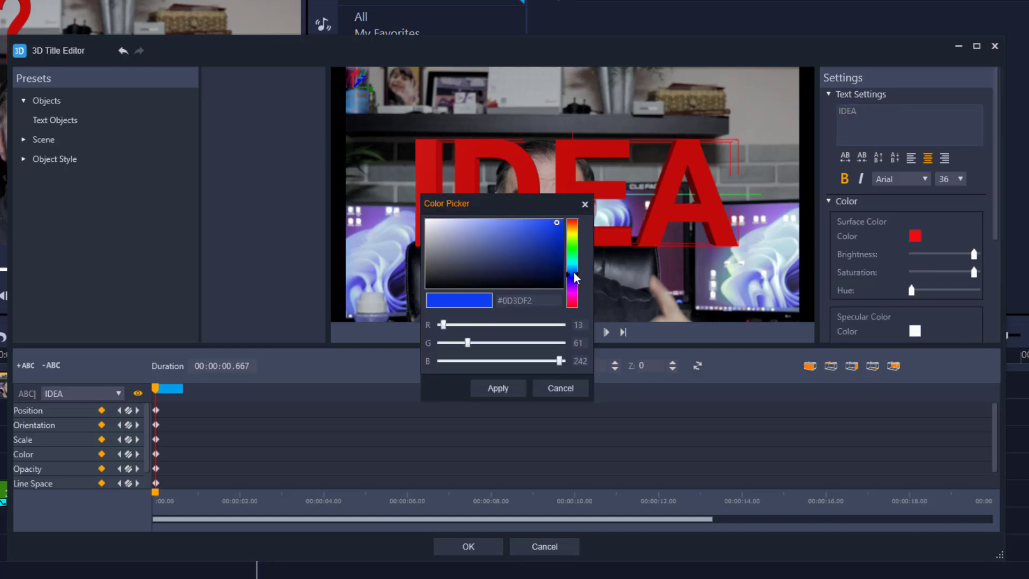
pyautogui.click(490, 387)
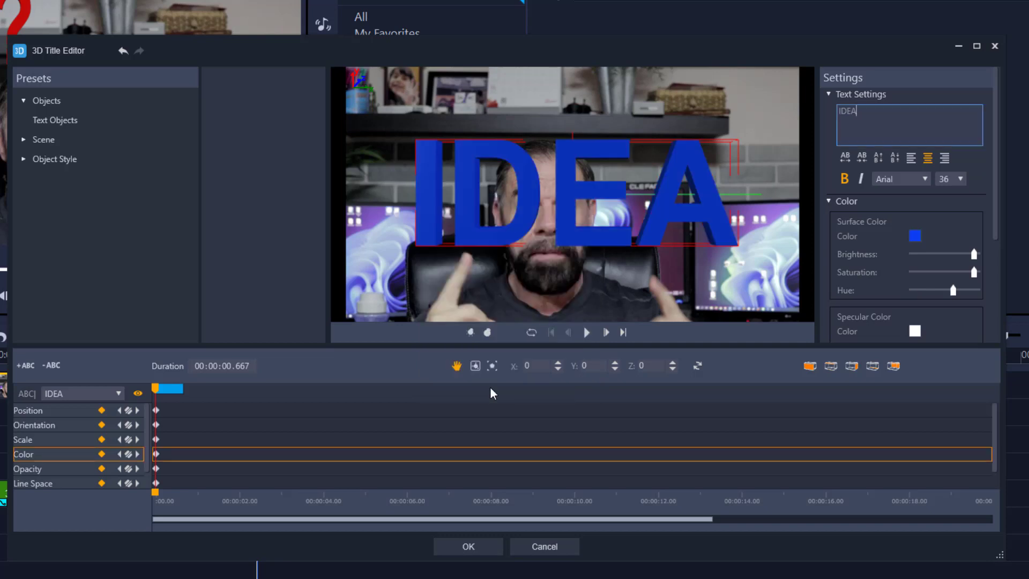
pyautogui.click(446, 539)
pyautogui.moveTo(257, 358)
pyautogui.mouseDown()
pyautogui.moveTo(188, 355)
pyautogui.moveTo(278, 357)
pyautogui.moveTo(253, 362)
pyautogui.mouseUp()
pyautogui.press('space')
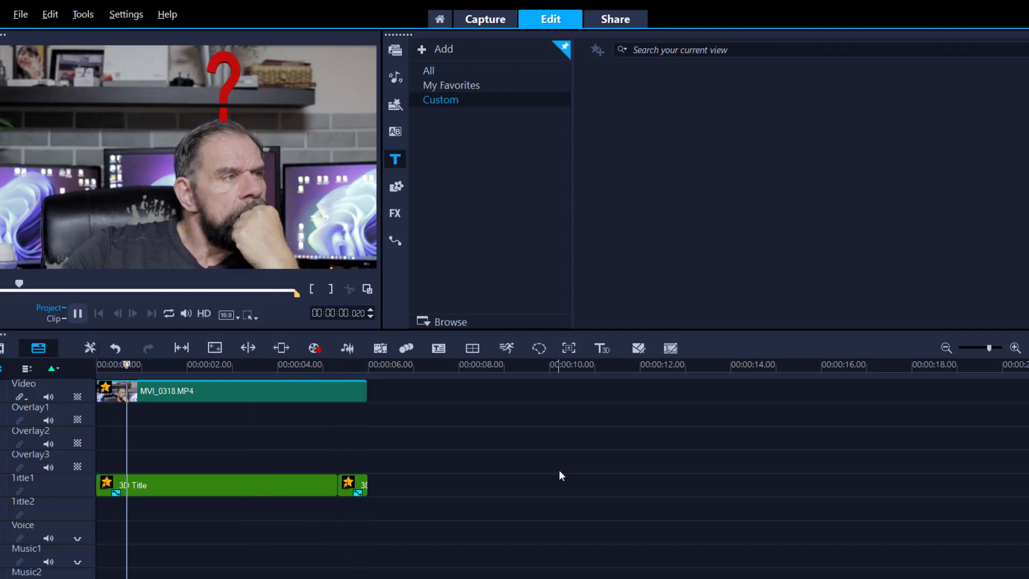
pyautogui.press('space')
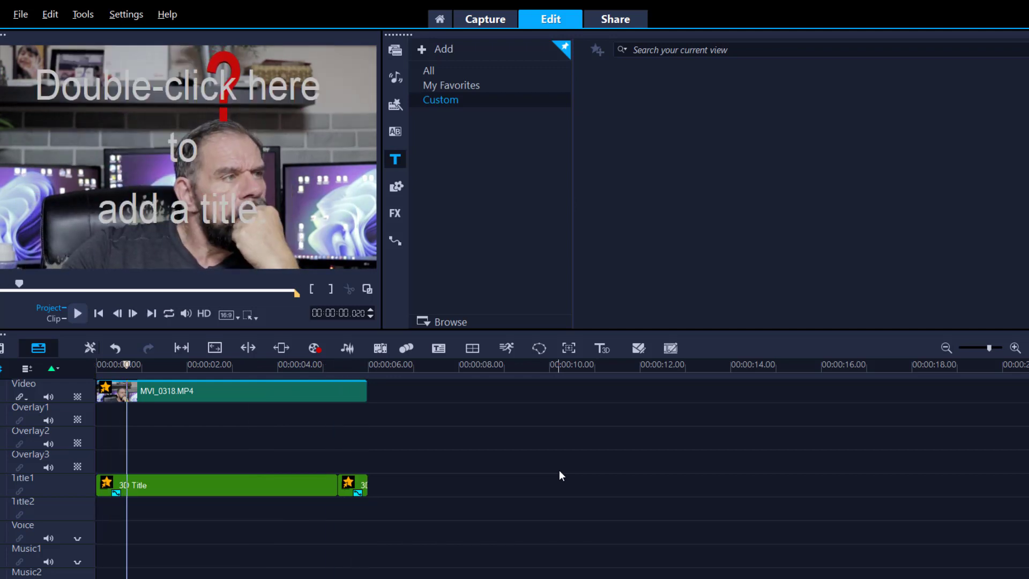